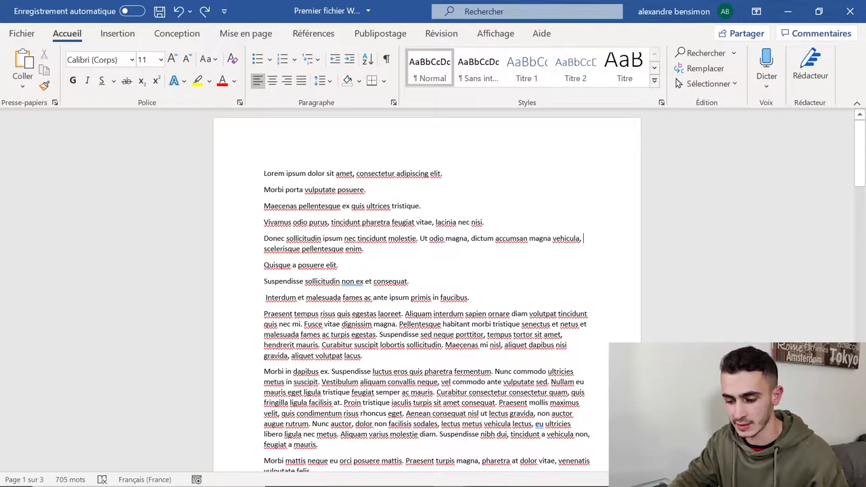
Apply bullets to the first paragraphs, then undo the bulleted list.
key("Down")
key("ctrl+shift+Up")
key("ctrl+shift+Up")
key("ctrl+shift+Up")
key("ctrl+shift+Up")
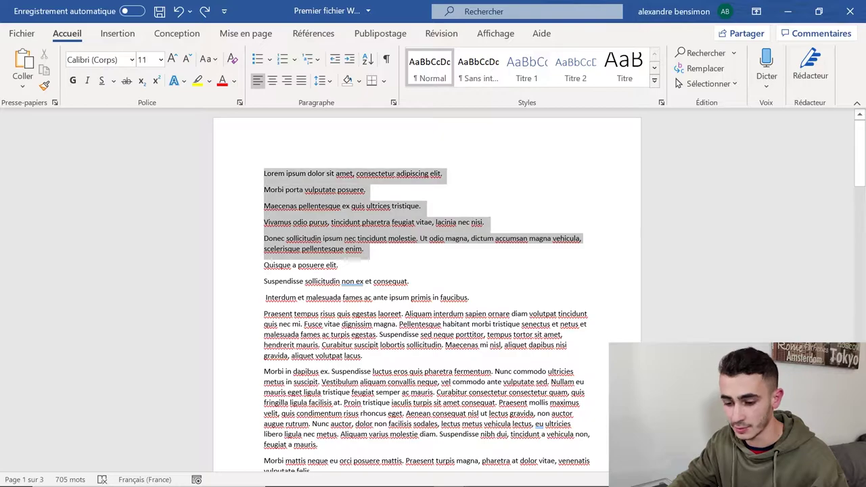
left_click(258, 60)
left_click(339, 244)
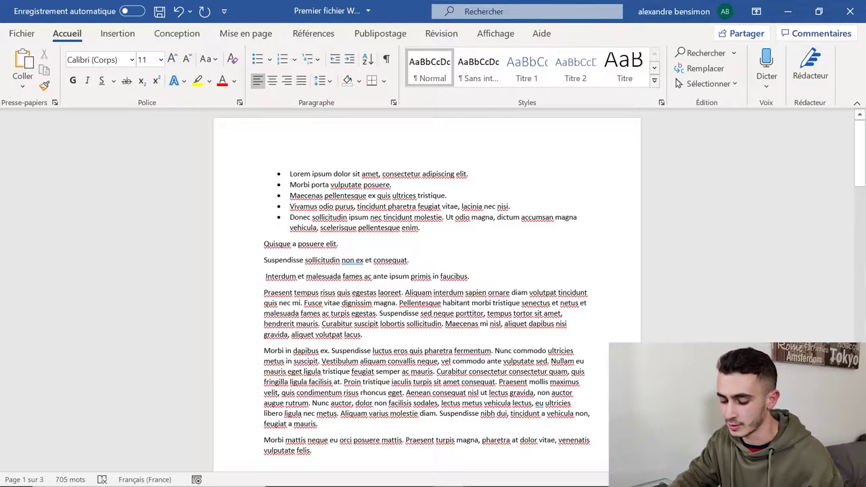
key("ctrl+z")
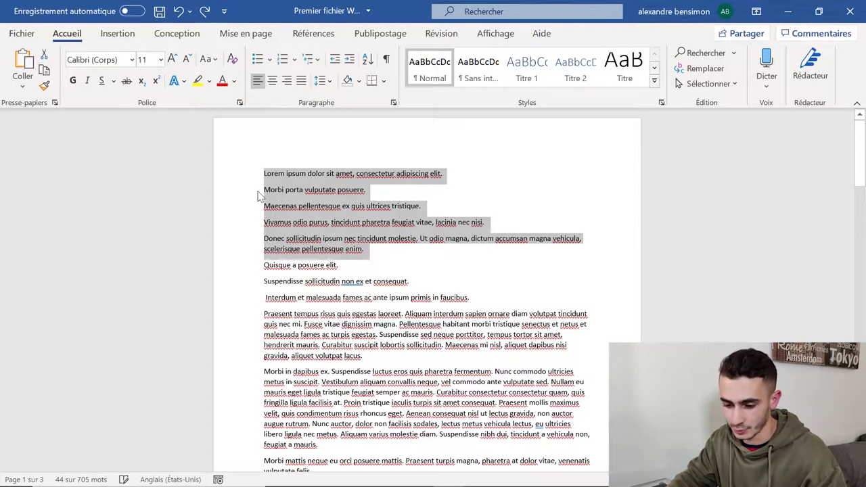
Select the six short lines from Lorem ipsum to Quisque and show the bullet library.
left_click(461, 261)
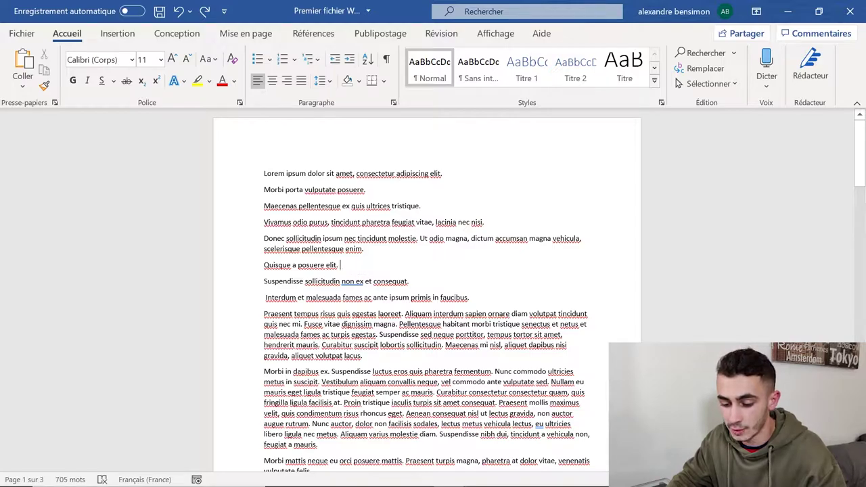
left_click_drag(338, 265, 245, 181)
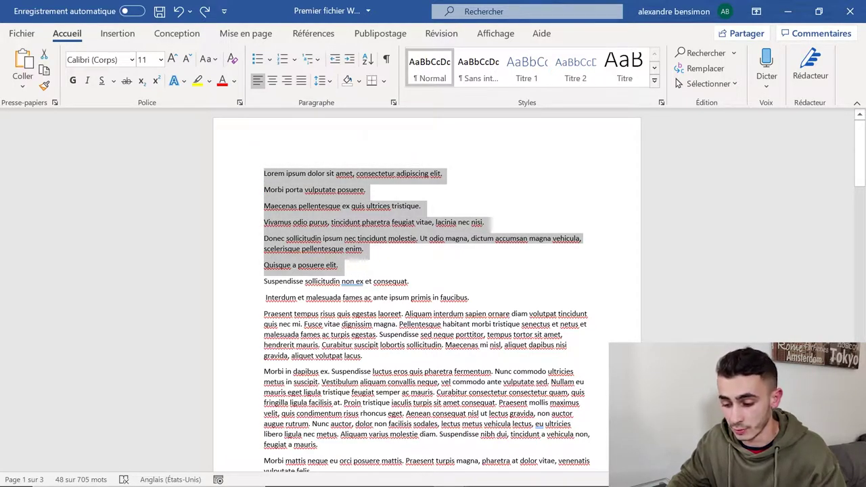
left_click(271, 60)
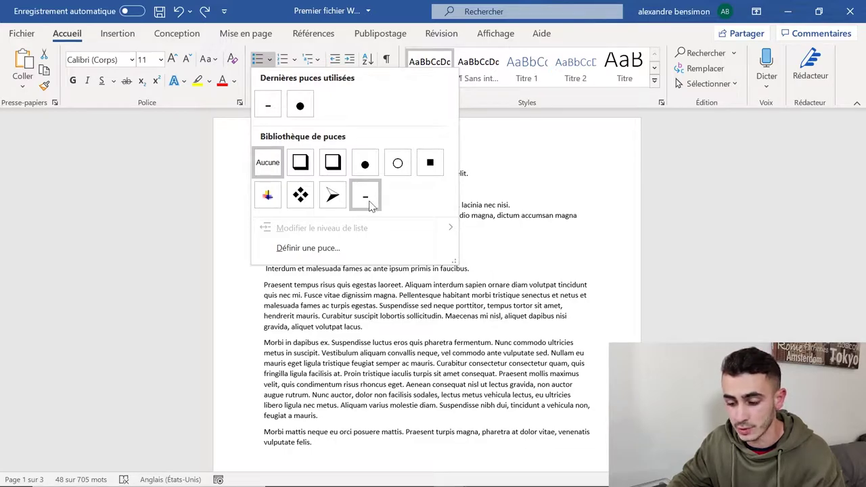
Give the six lines dash bullets and delete the empty line after the list.
left_click(366, 196)
left_click(445, 242)
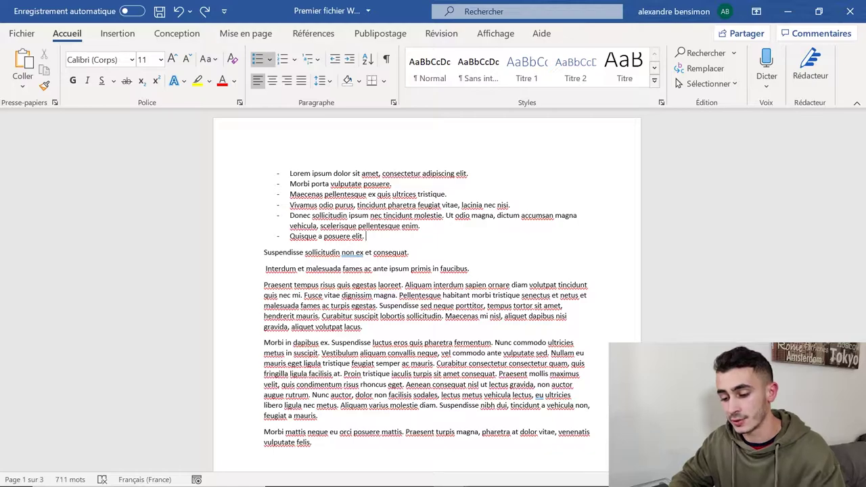
key("Return")
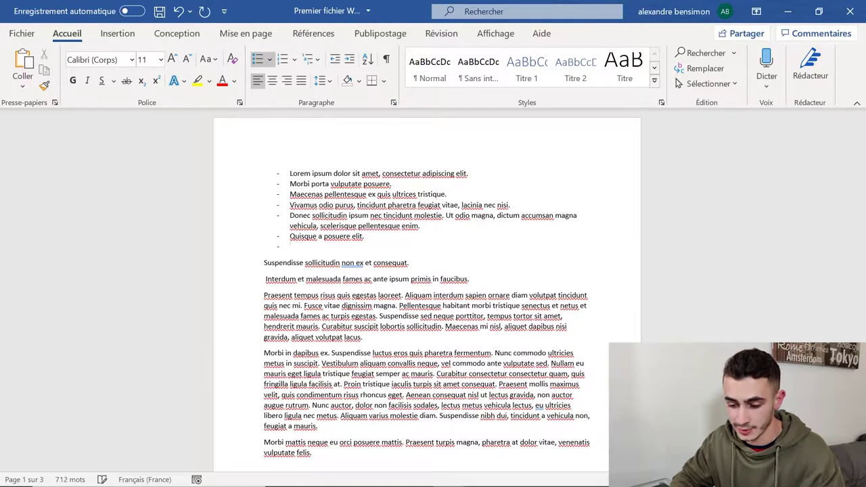
key("Return")
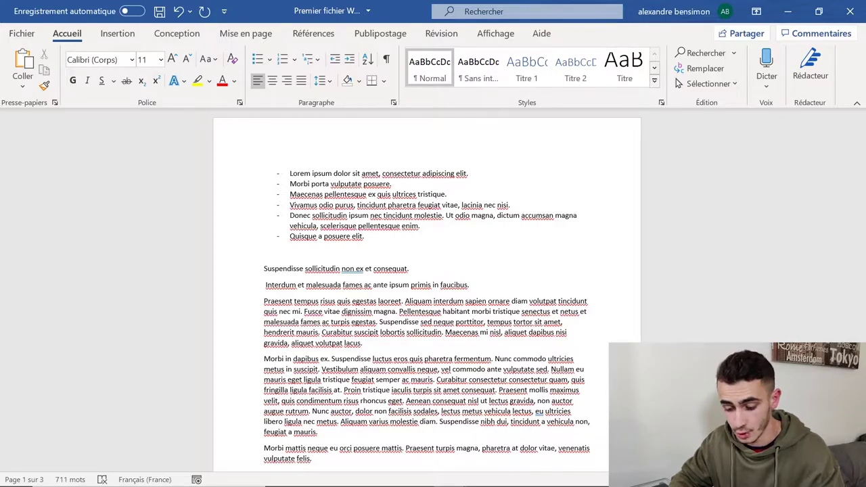
key("BackSpace")
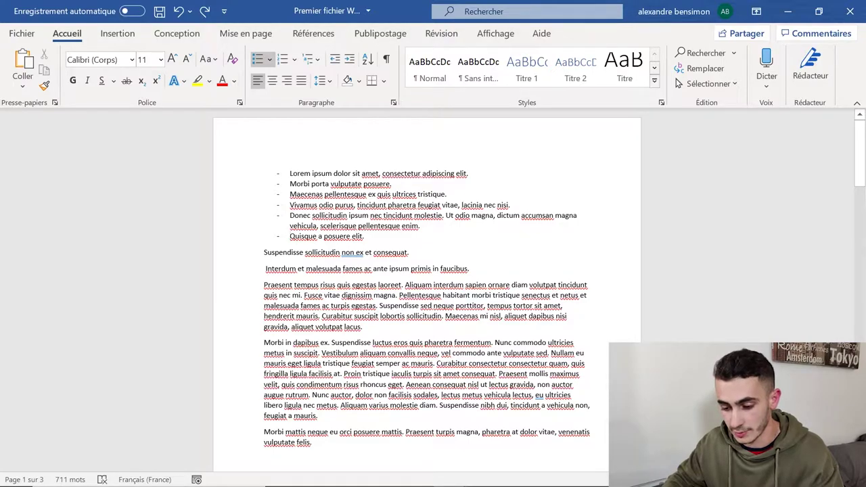
Select the Donec and Quisque items, demote them with Tab, then undo it.
left_click_drag(290, 215, 421, 227)
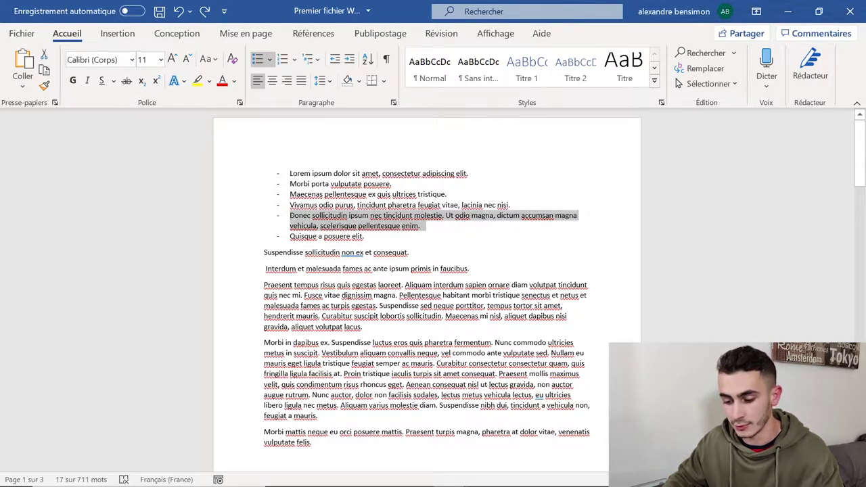
left_click(290, 237)
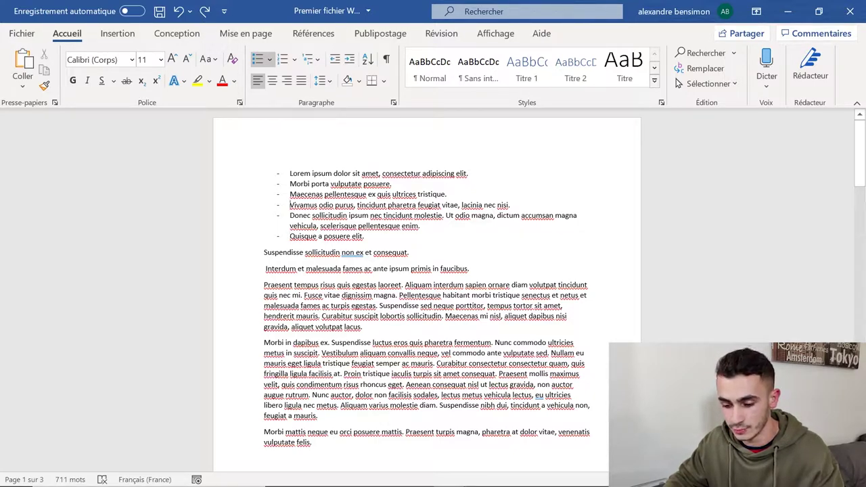
left_click_drag(289, 206, 514, 206)
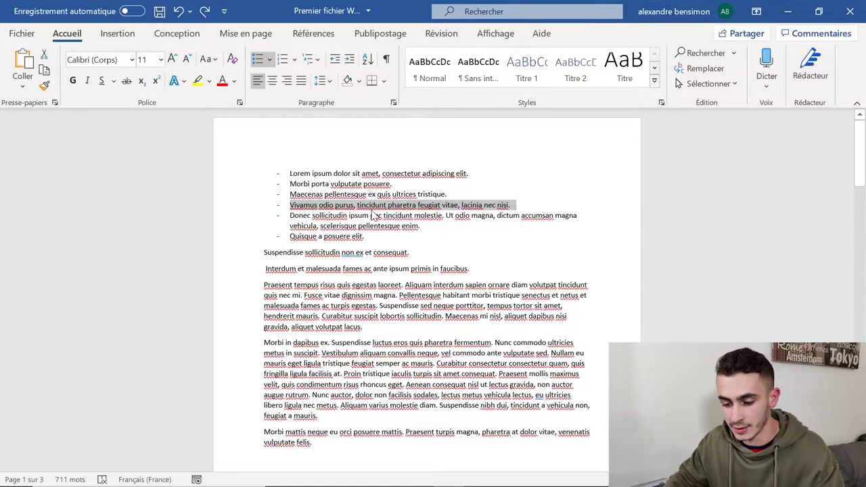
left_click_drag(290, 215, 365, 236)
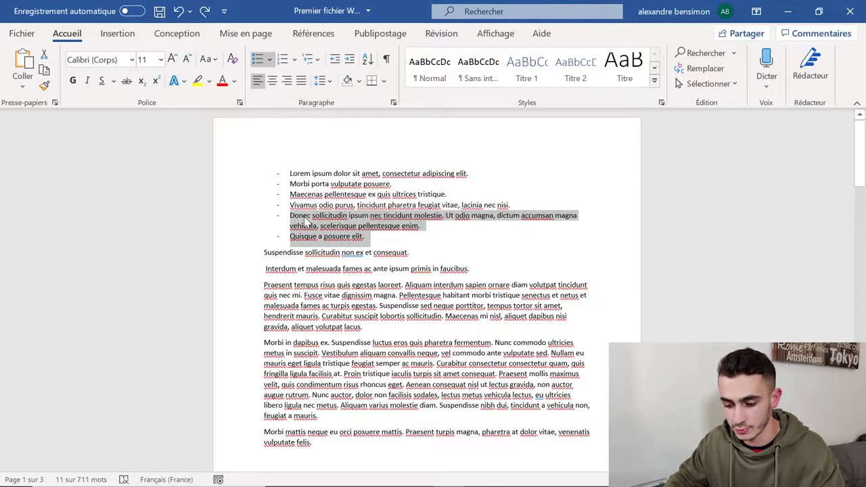
key("Tab")
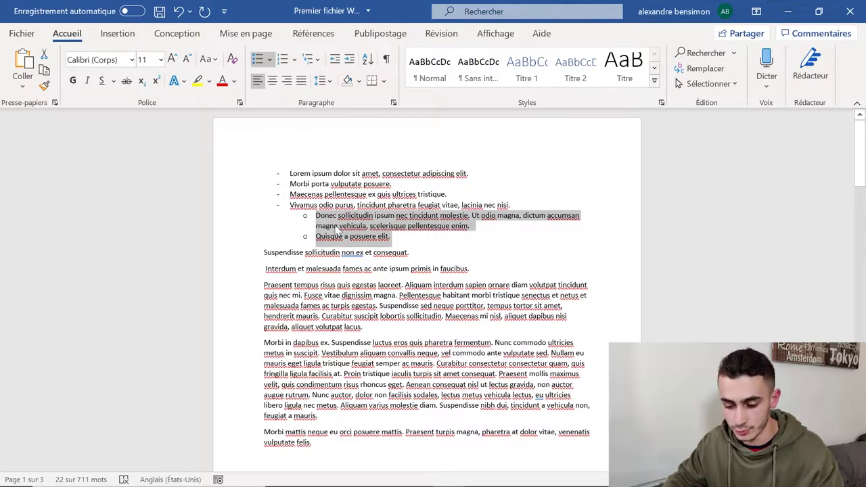
key("ctrl+z")
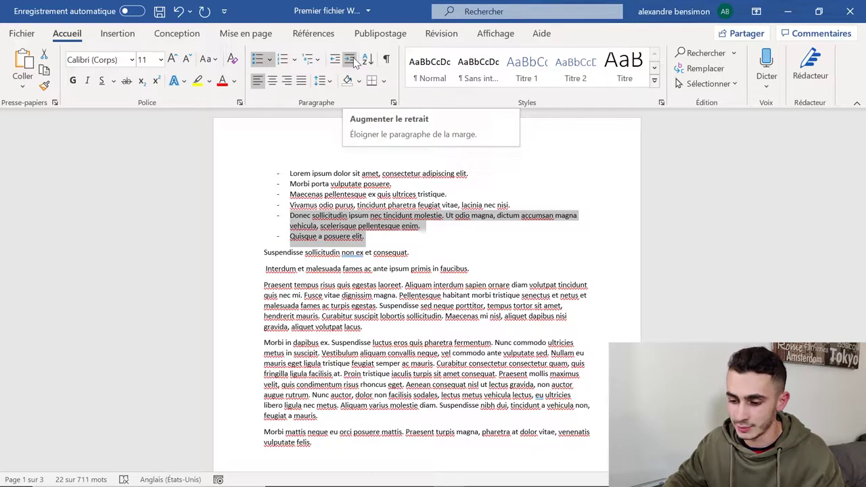
Indent Donec and Quisque to the second level as hollow-circle sub-bullets under Vivamus.
left_click(350, 59)
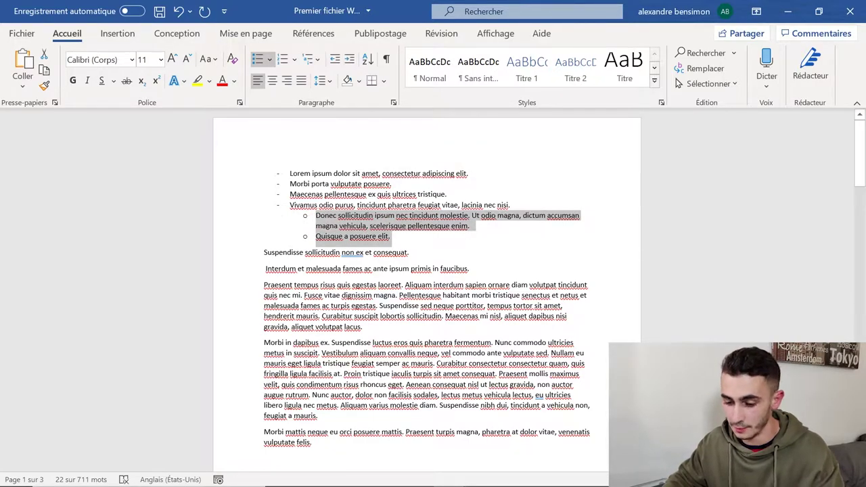
key("Tab")
key("Tab")
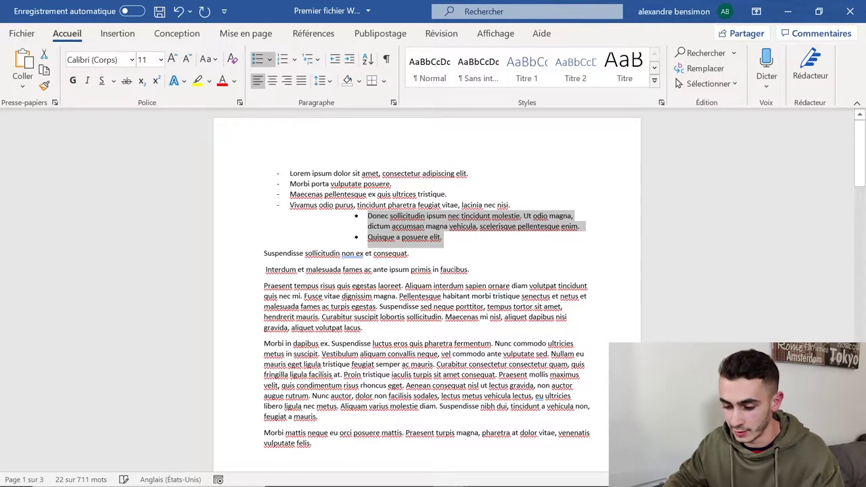
key("Tab")
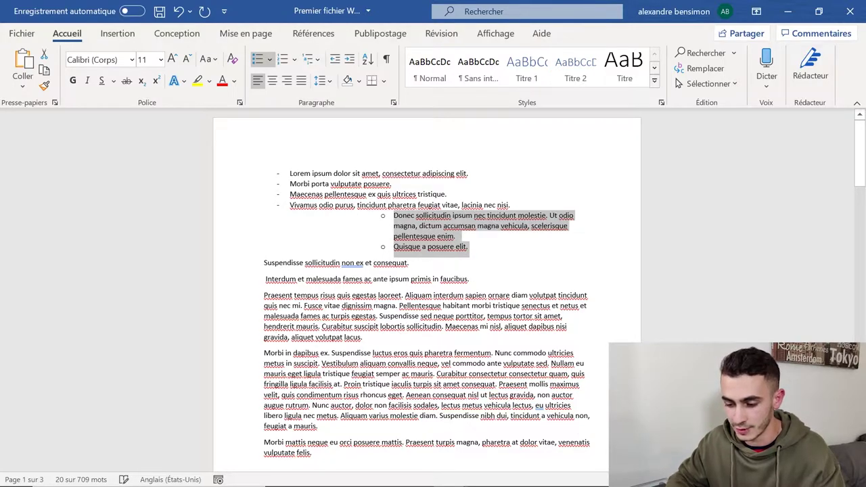
key("Tab")
key("Tab")
key("Tab")
key("Tab")
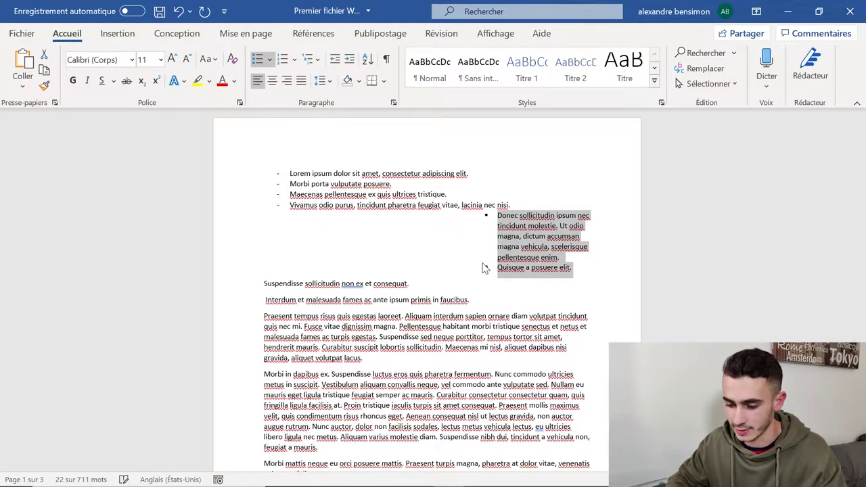
key("shift+Tab")
key("shift+Tab")
key("shift+Tab")
key("shift+Tab")
key("shift+Tab")
key("shift+Tab")
key("shift+Tab")
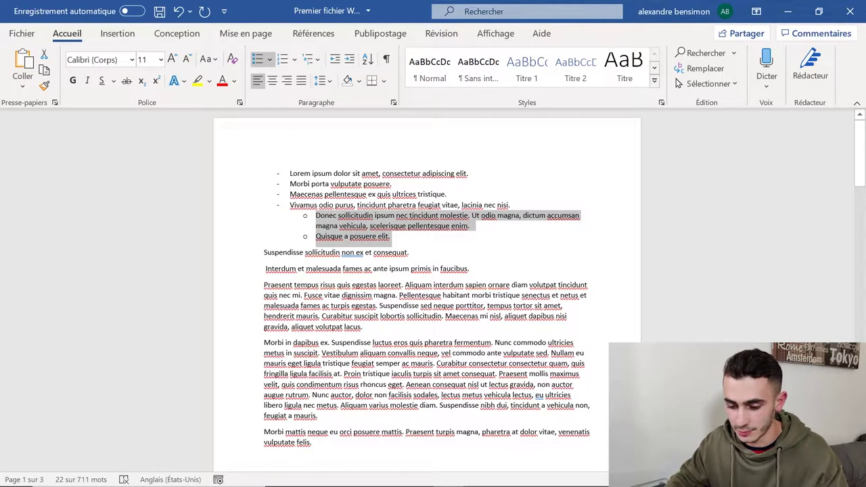
left_click_drag(391, 236, 290, 173)
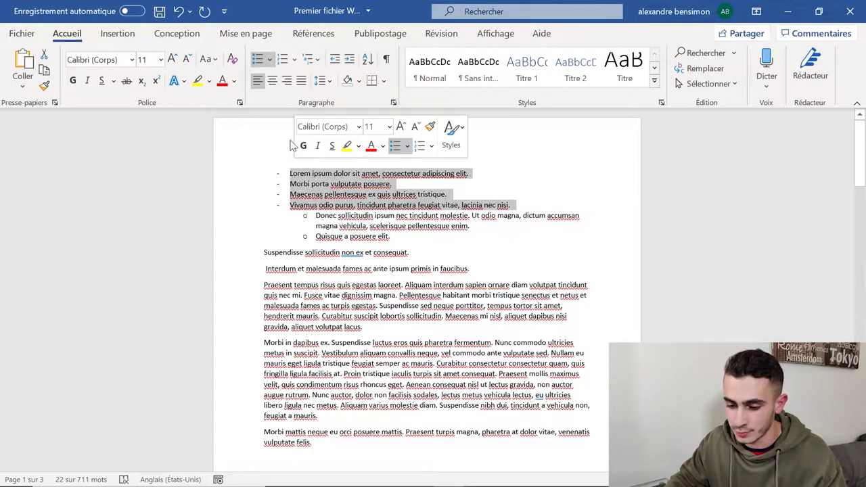
Give top-level items filled round bullets and make the first four items larger and bold.
left_click(269, 60)
left_click(300, 106)
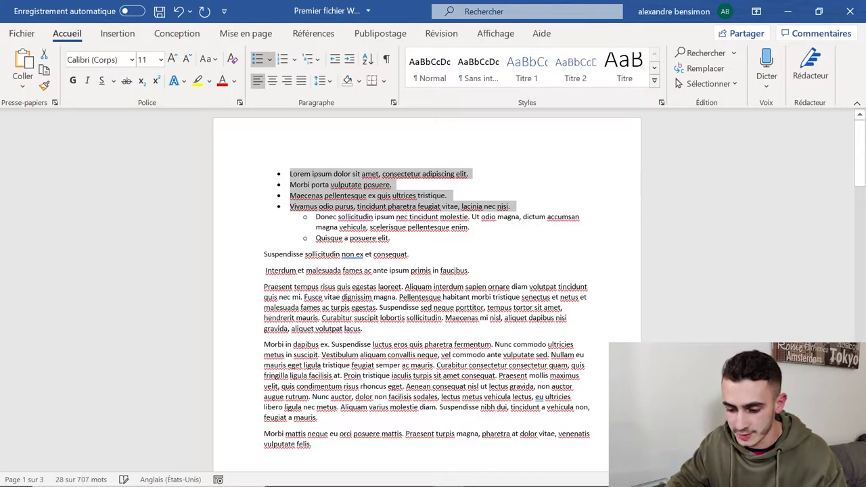
left_click(392, 239)
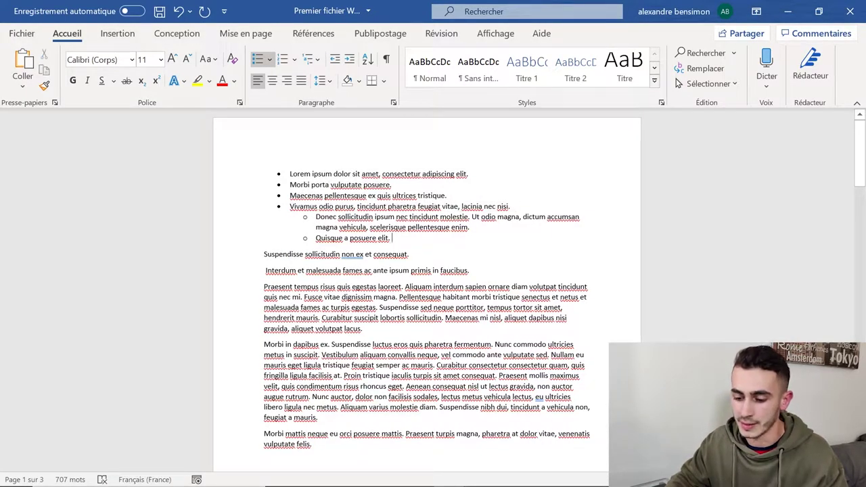
left_click_drag(511, 206, 290, 174)
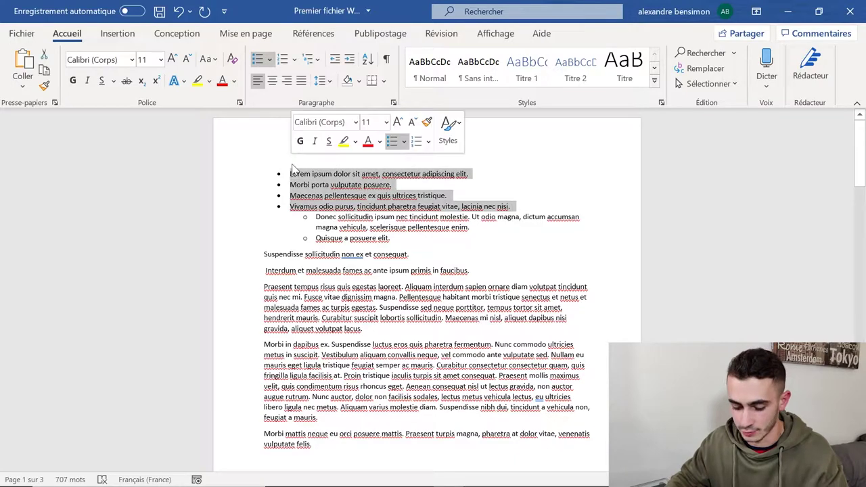
key("ctrl+shift+greater")
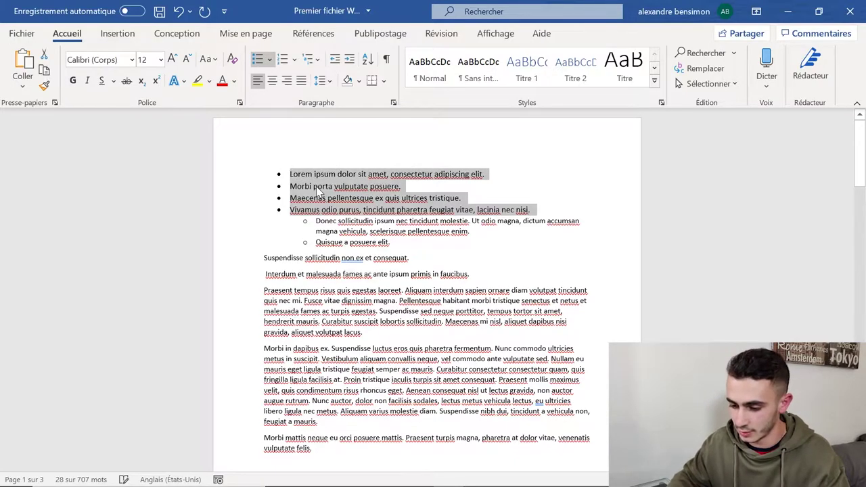
key("ctrl+shift+greater")
key("ctrl+g")
key("Return")
key("Return")
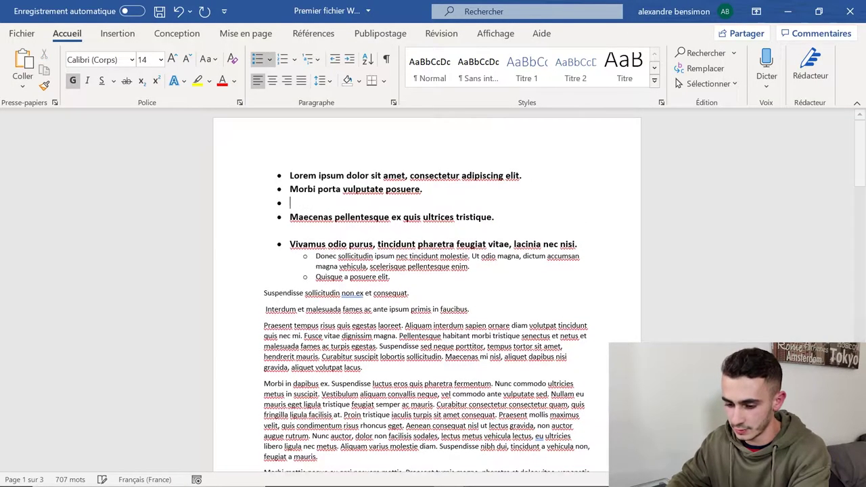
key("Return")
key("Return")
key("Return")
key("Return")
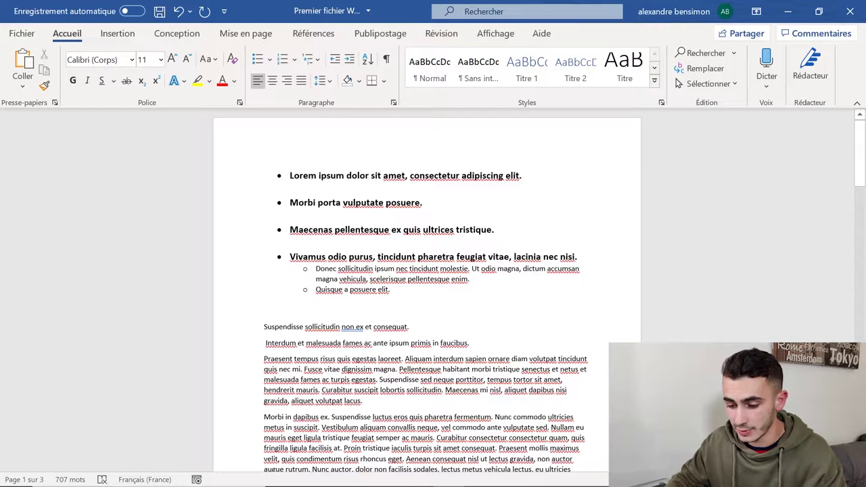
Remove the empty bullet under Lorem and the blank line between Morbi and Maecenas.
left_click(349, 190)
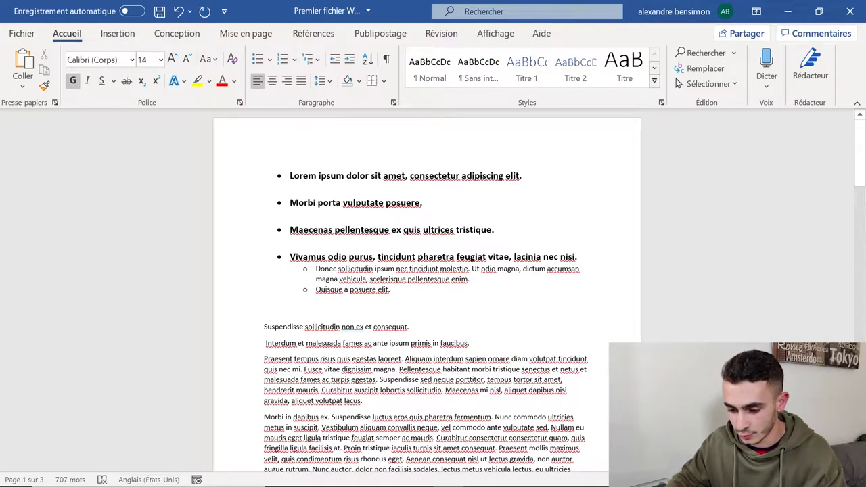
key("BackSpace")
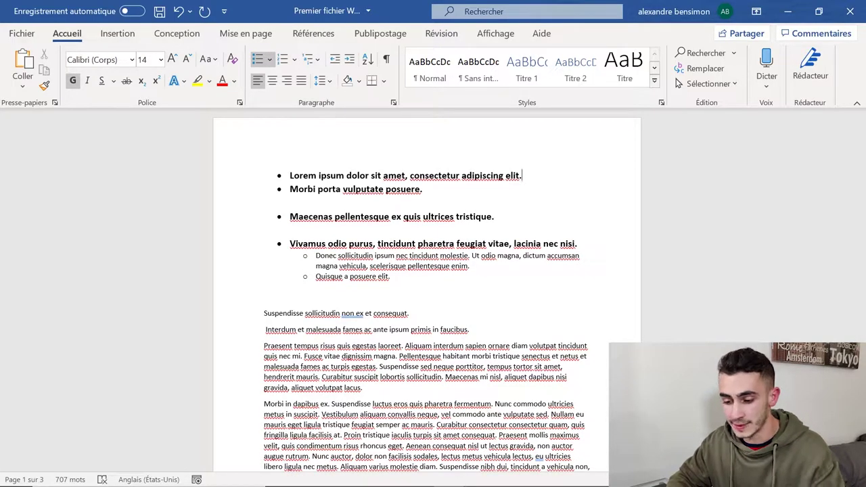
key("Return")
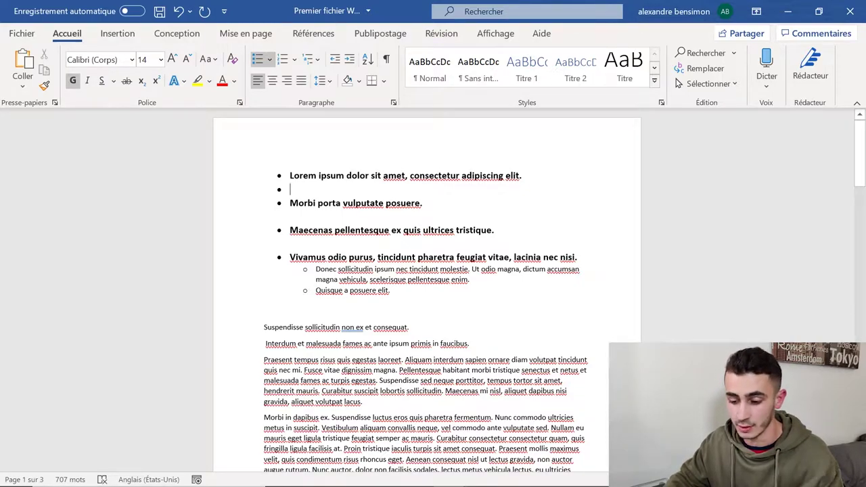
type("ebeb")
key("BackSpace")
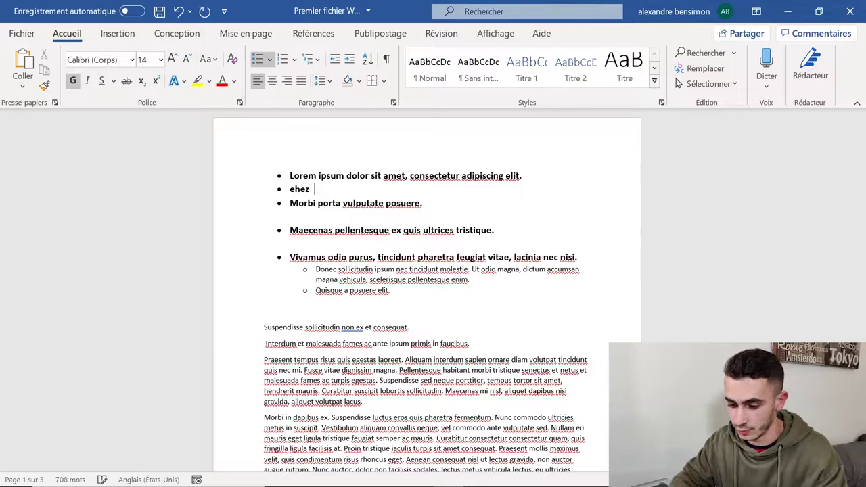
key("BackSpace")
key("BackSpace")
key("BackSpace")
key("BackSpace")
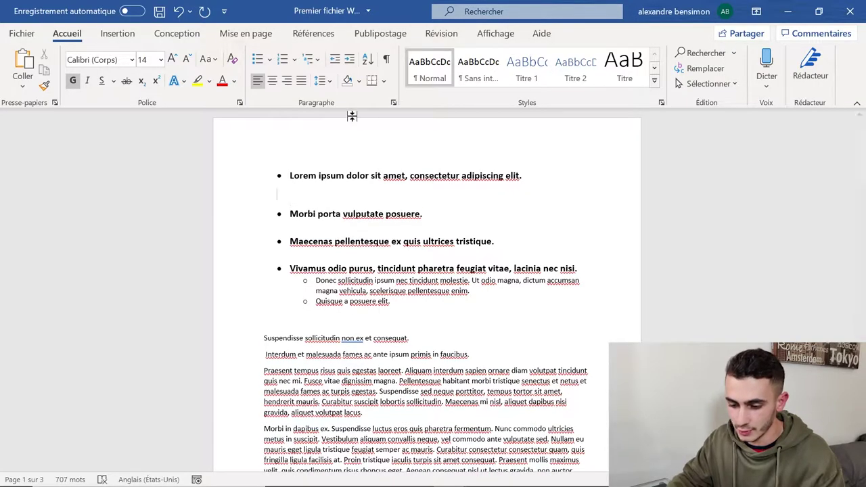
key("ctrl+z")
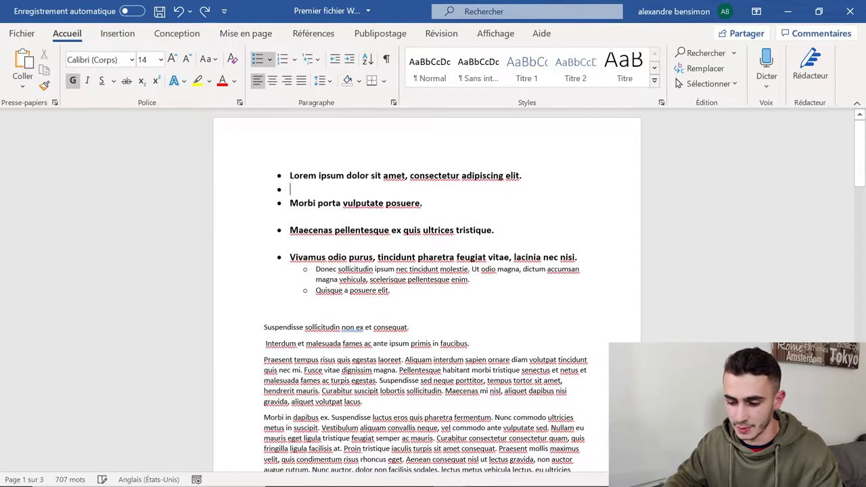
type("eh")
key("BackSpace")
key("BackSpace")
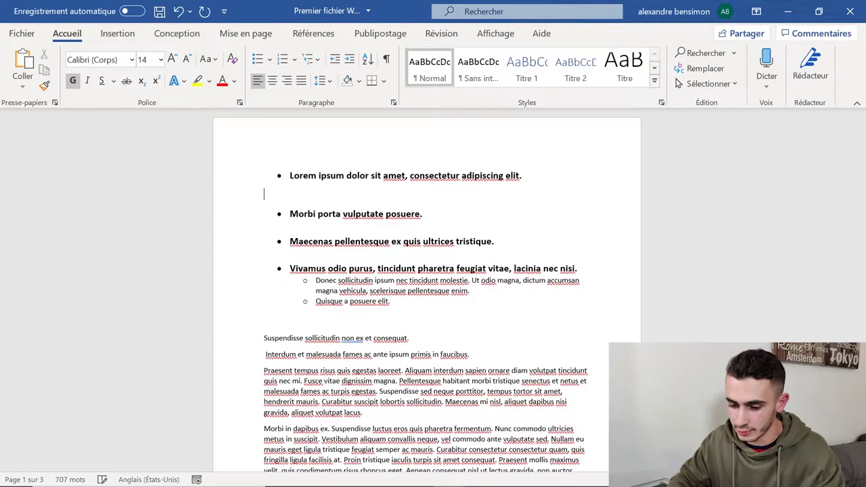
key("BackSpace")
key("BackSpace")
key("Down")
key("Down")
key("BackSpace")
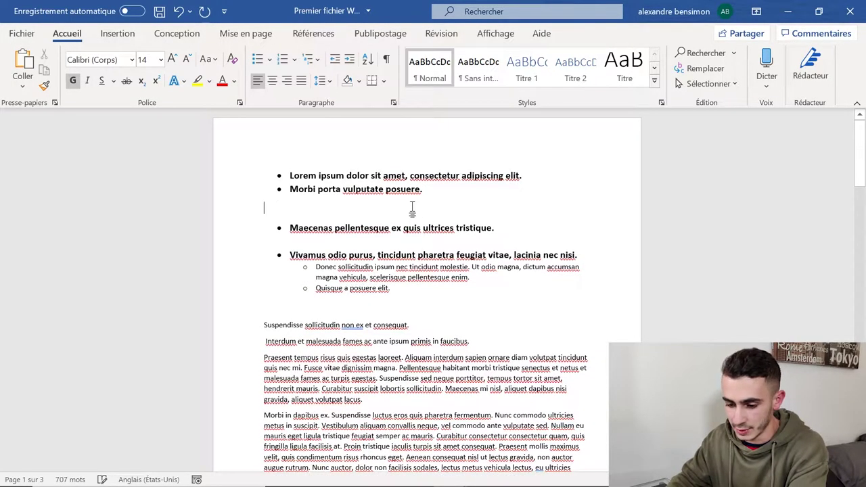
key("BackSpace")
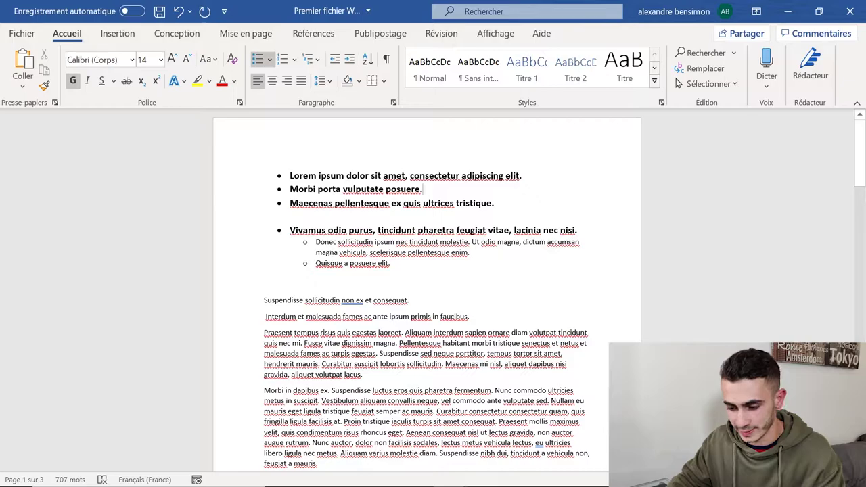
Set 2.0 line spacing on the Lorem, Morbi and Maecenas bullets.
left_click_drag(503, 203, 290, 176)
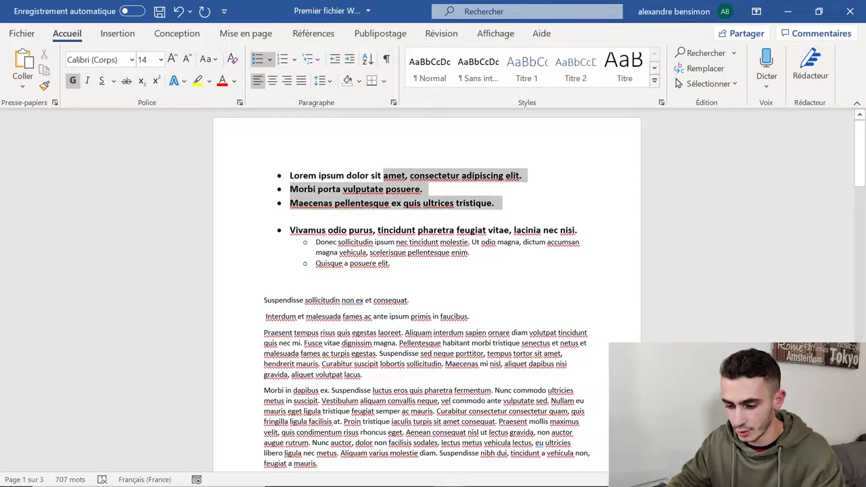
left_click(330, 80)
left_click(329, 81)
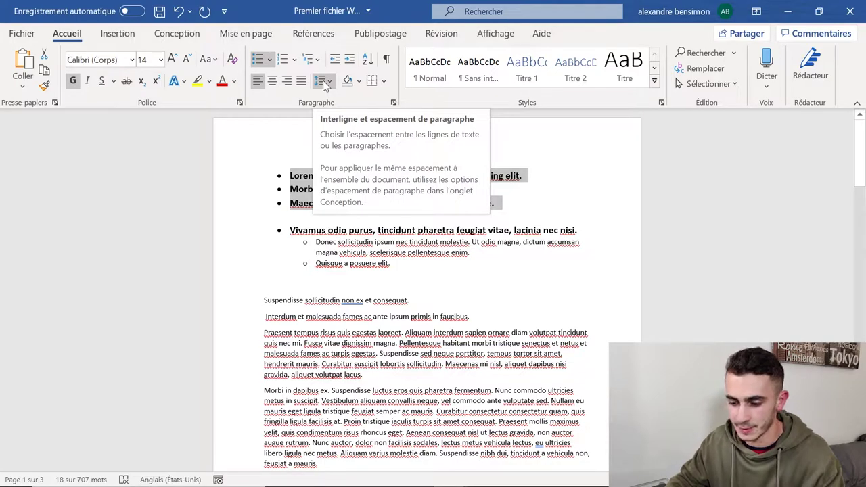
left_click(328, 81)
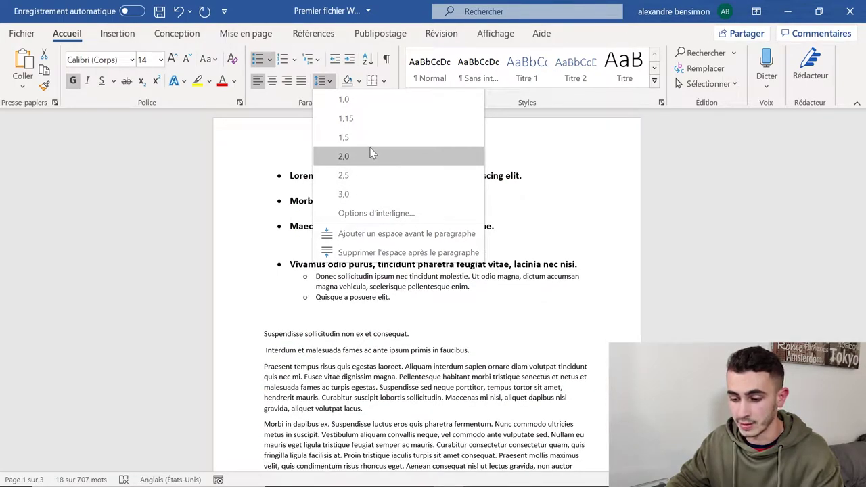
left_click(371, 154)
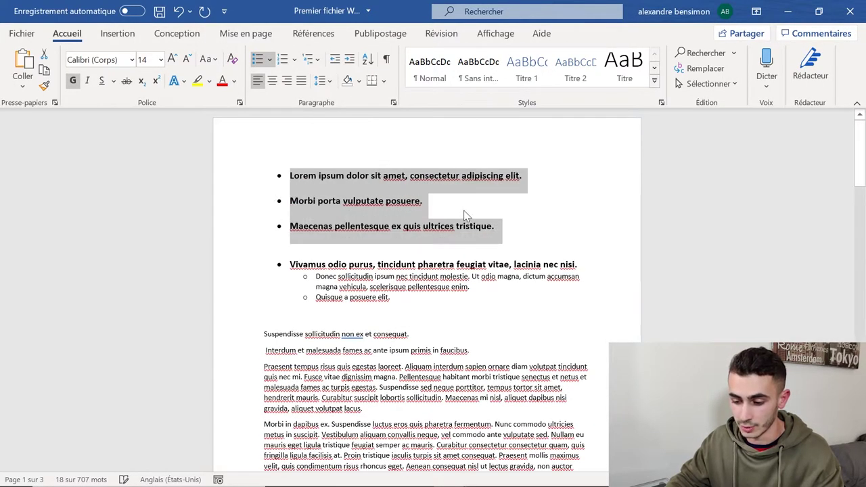
key("Right")
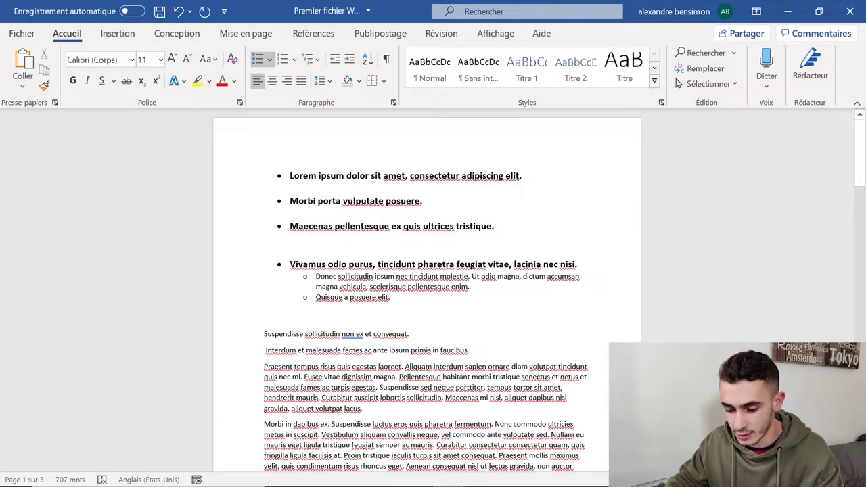
Apply 2.0 line spacing around the Vivamus item.
left_click_drag(316, 265, 310, 289)
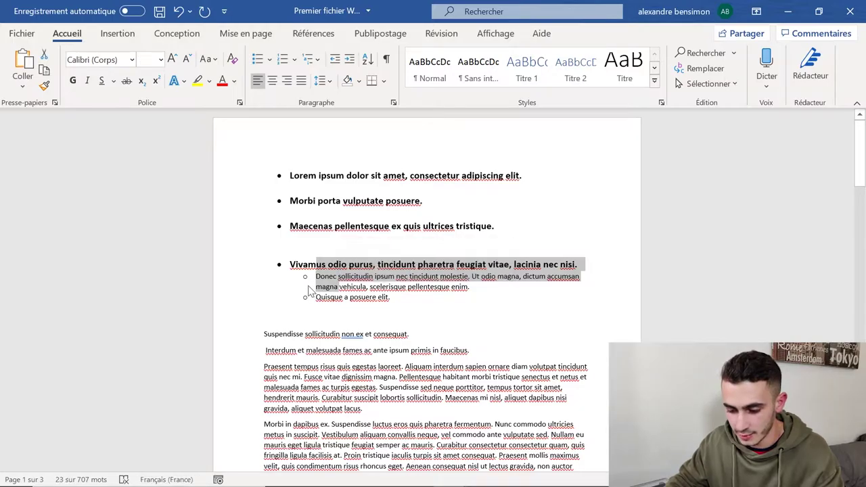
key("Left")
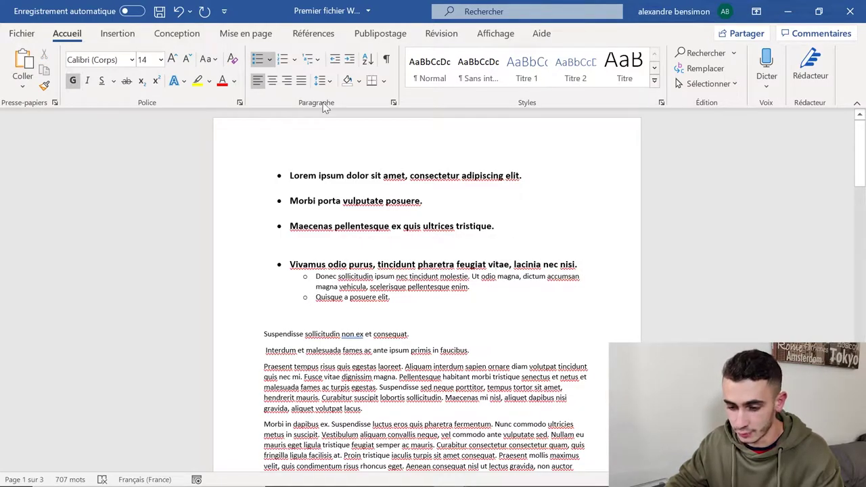
left_click(320, 81)
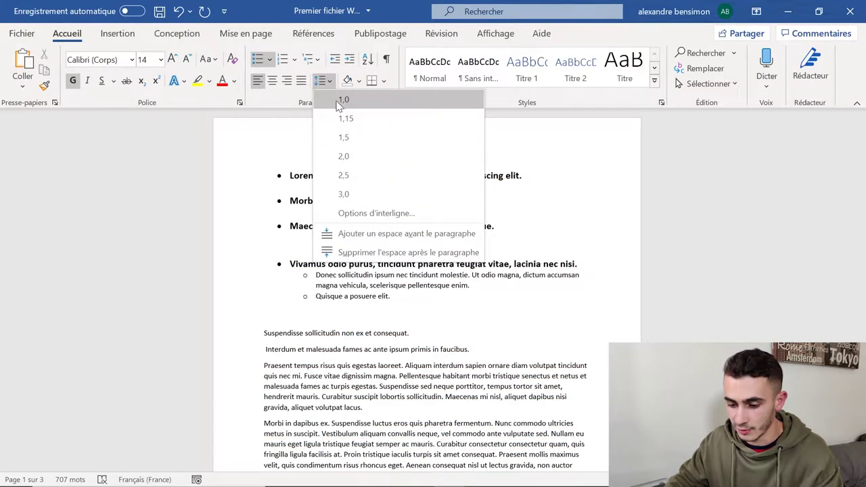
left_click(346, 155)
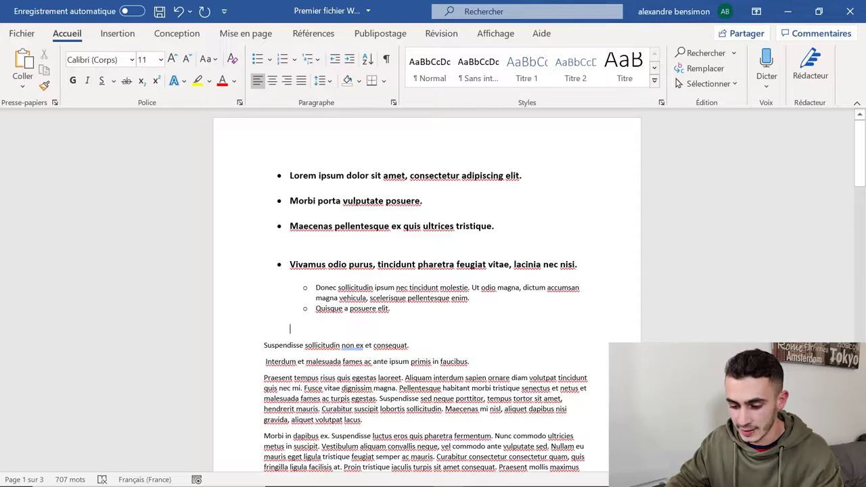
left_click(350, 287)
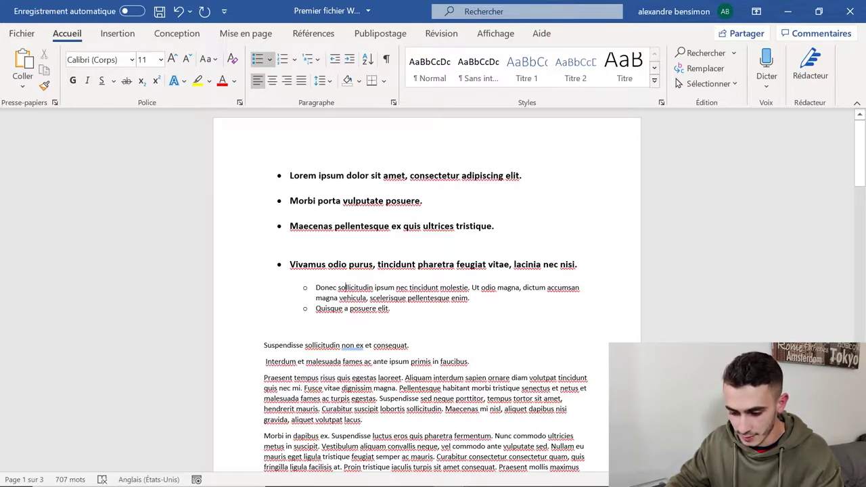
left_click(323, 80)
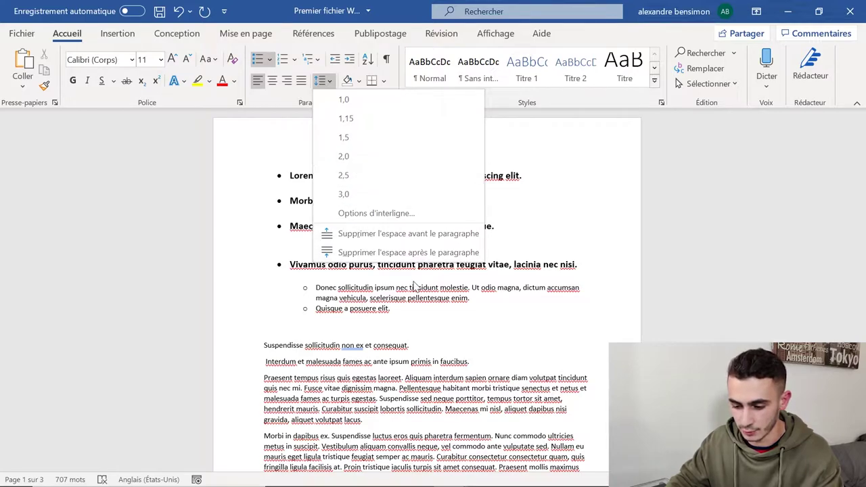
left_click(410, 345)
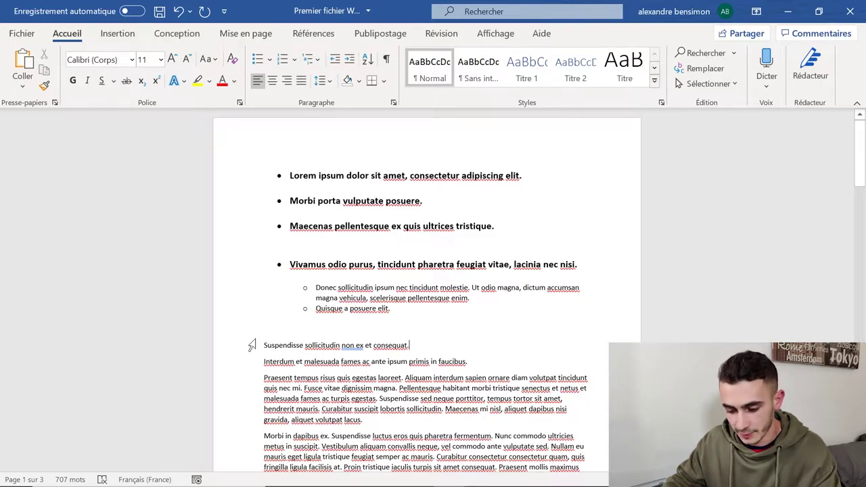
Apply single 1.0 line spacing to the Suspendisse and Interdum lines.
left_click_drag(265, 345, 287, 359)
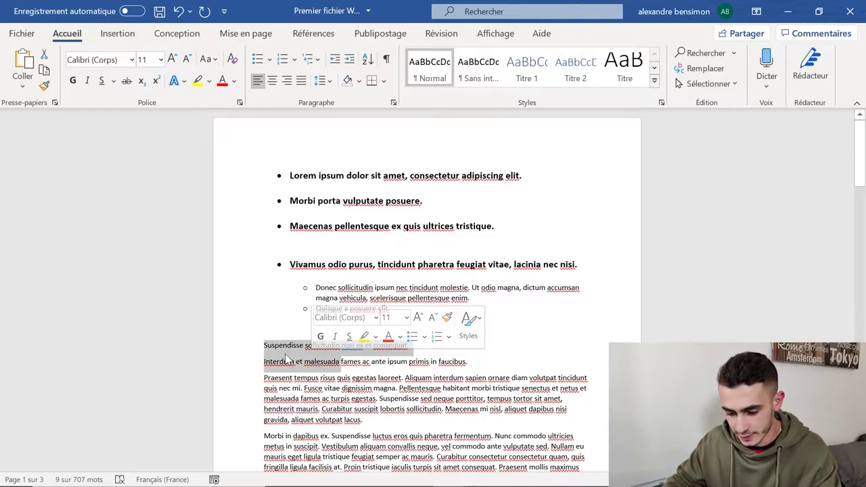
left_click(286, 378)
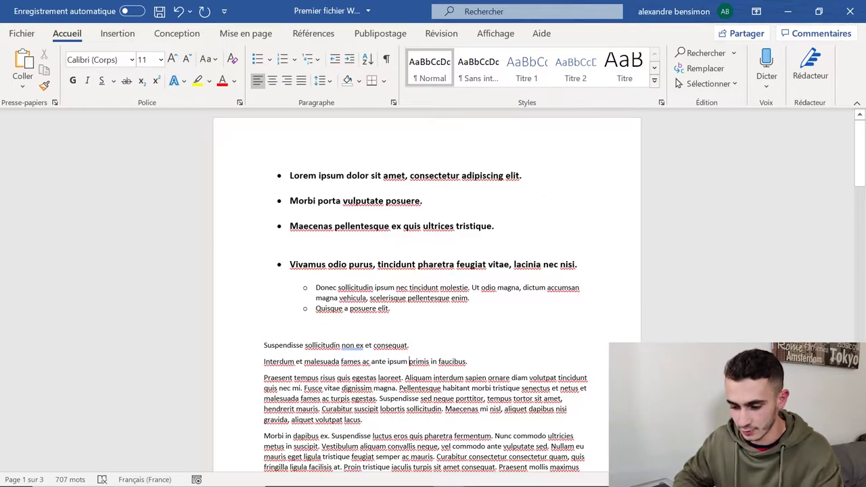
left_click(324, 81)
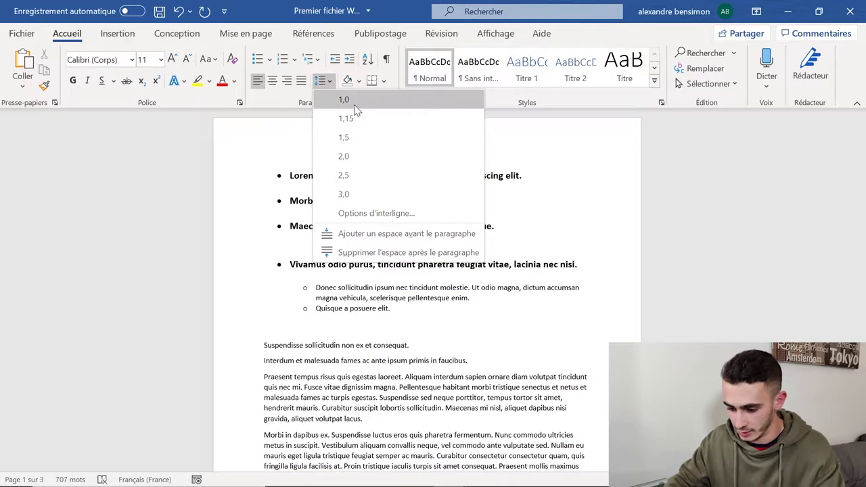
left_click(354, 101)
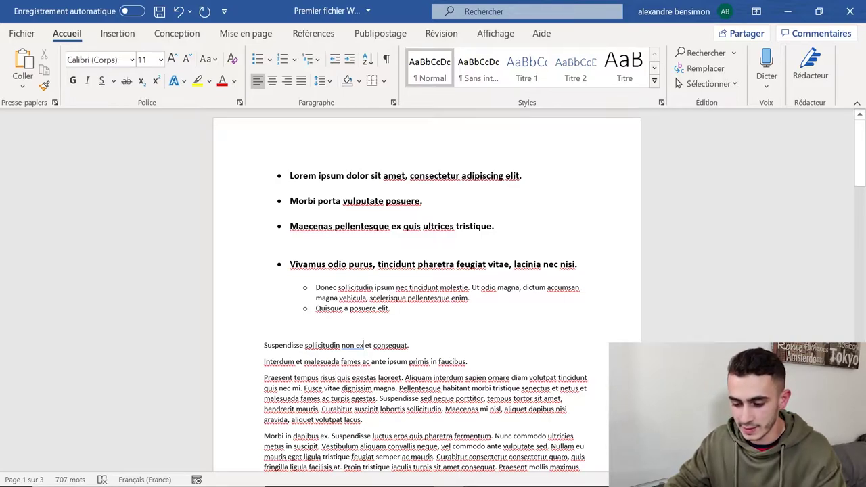
left_click(324, 81)
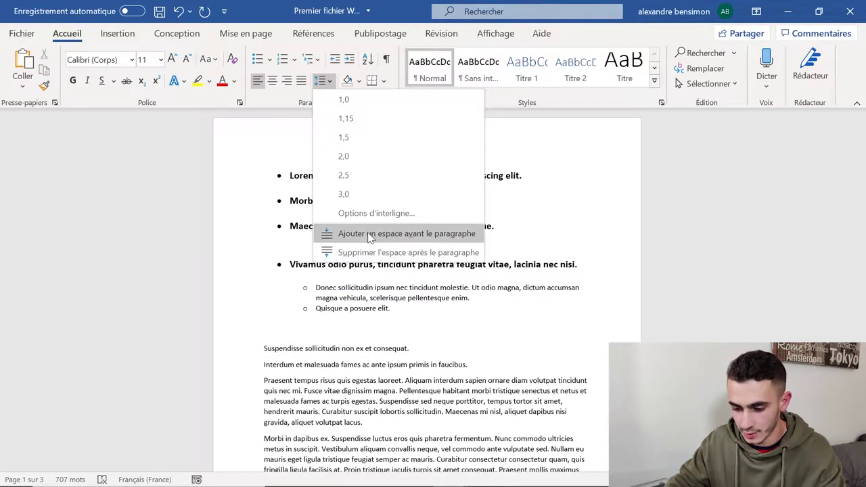
Apply Remove Space After Paragraph to the Interdum line so Praesent follows directly.
left_click(364, 345)
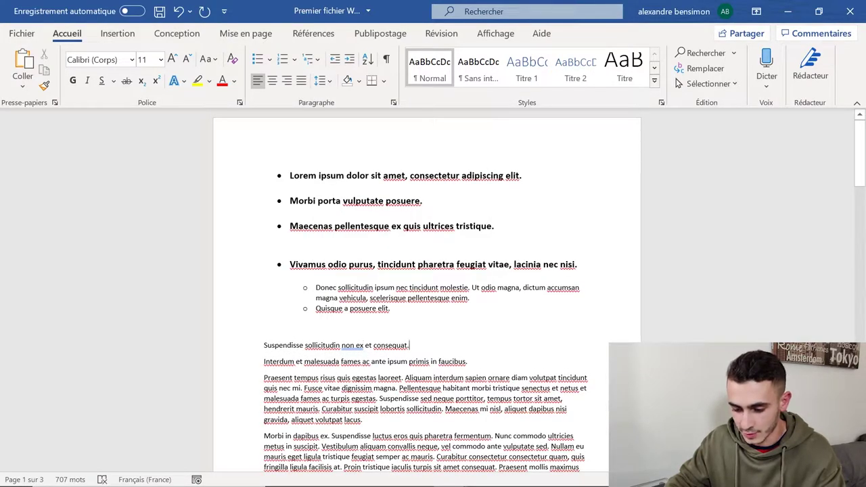
left_click(410, 346)
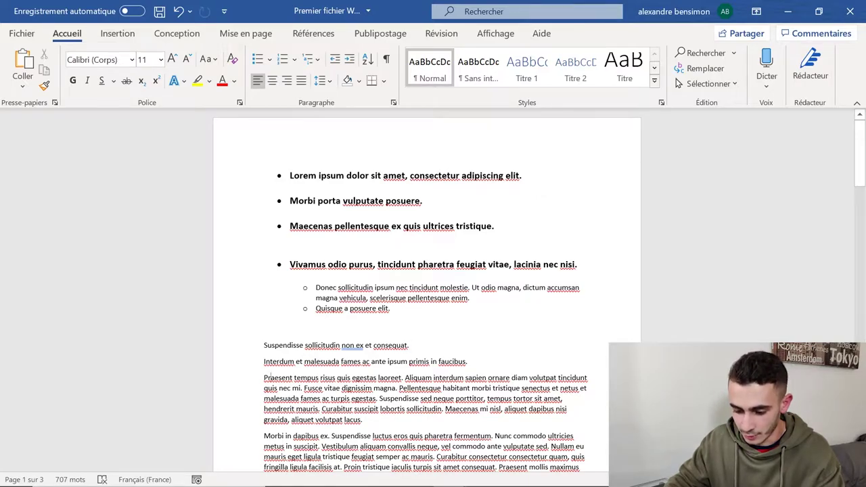
left_click(324, 81)
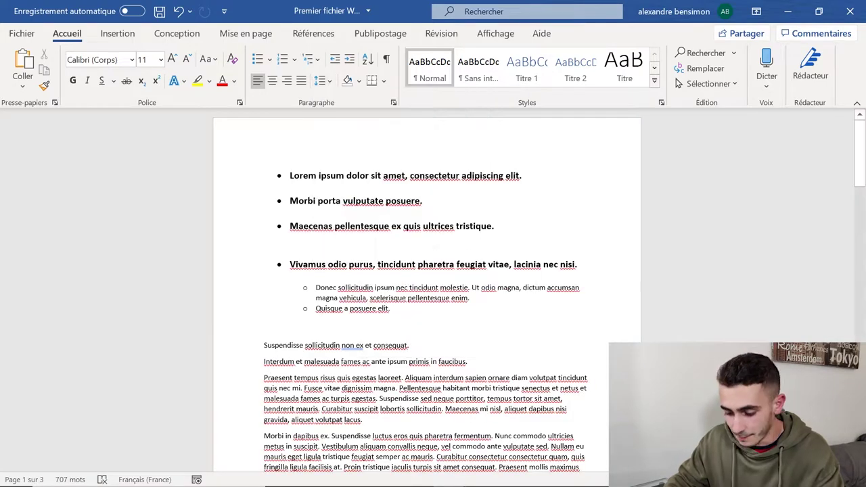
left_click(367, 253)
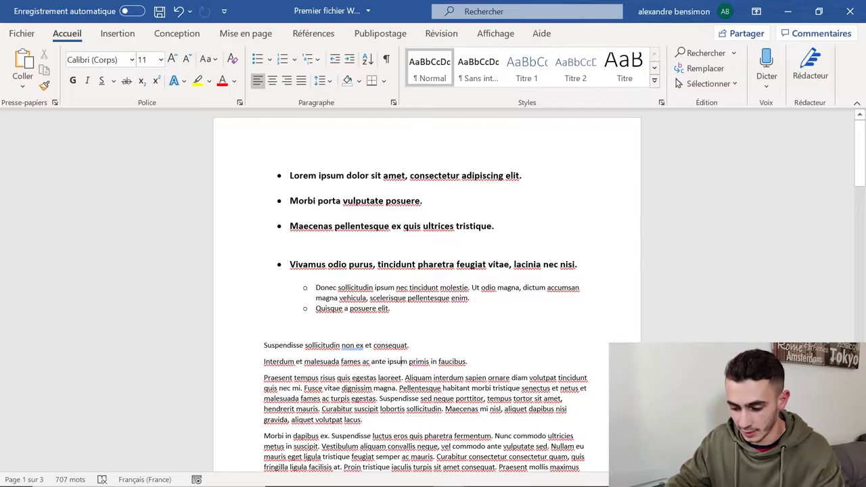
left_click(324, 80)
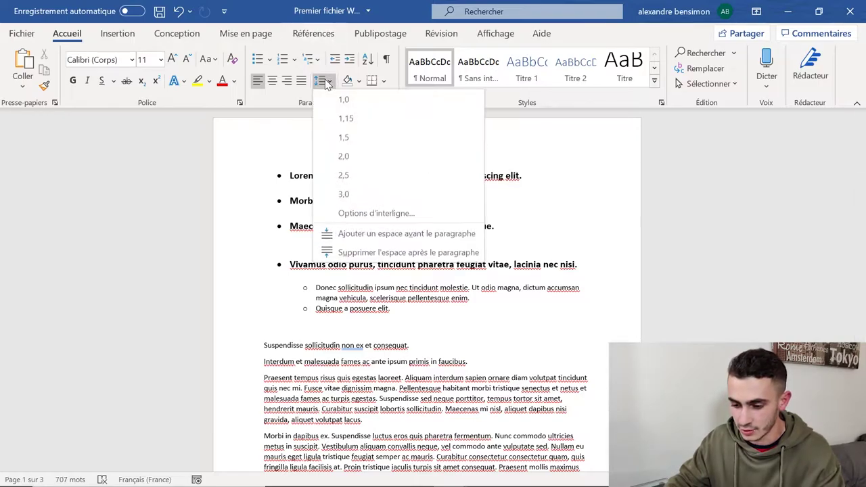
left_click(378, 254)
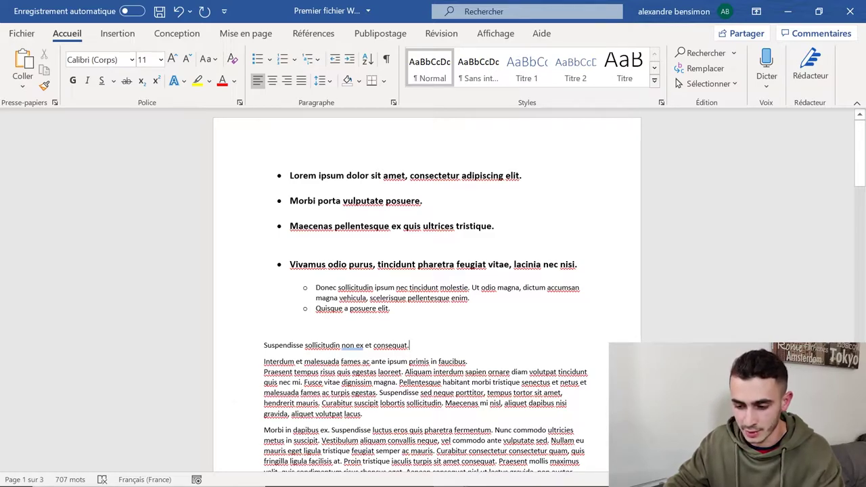
left_click(460, 297)
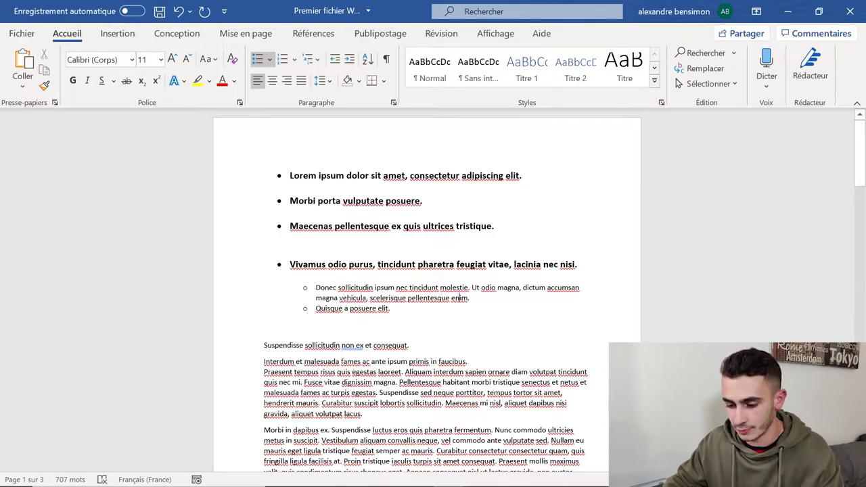
Select the Lorem, Morbi and Maecenas bullets, start defining a new bullet, and close the picture window.
left_click_drag(290, 175, 500, 239)
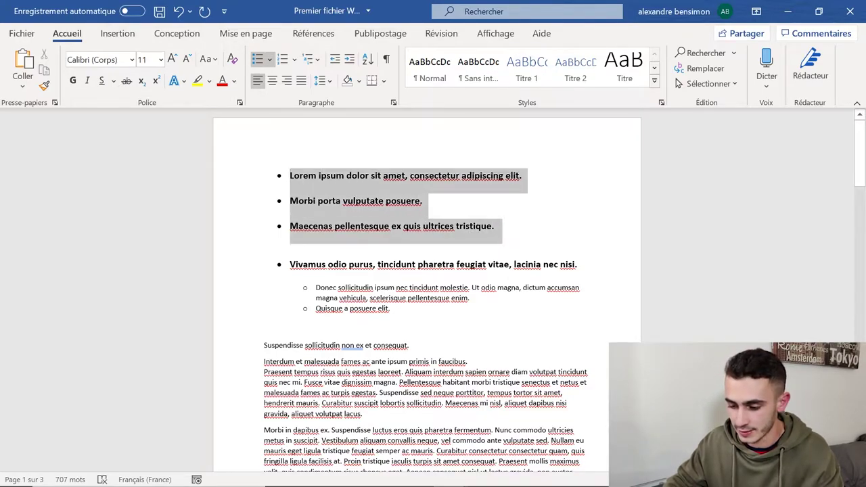
left_click(270, 61)
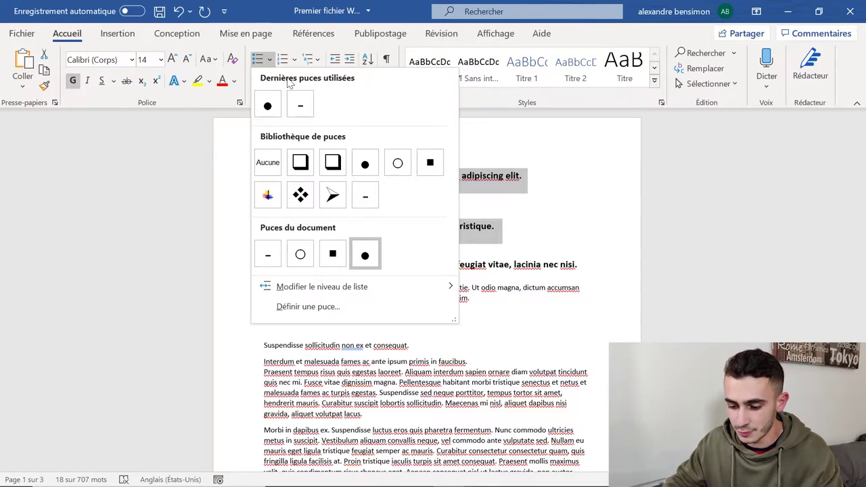
left_click(329, 308)
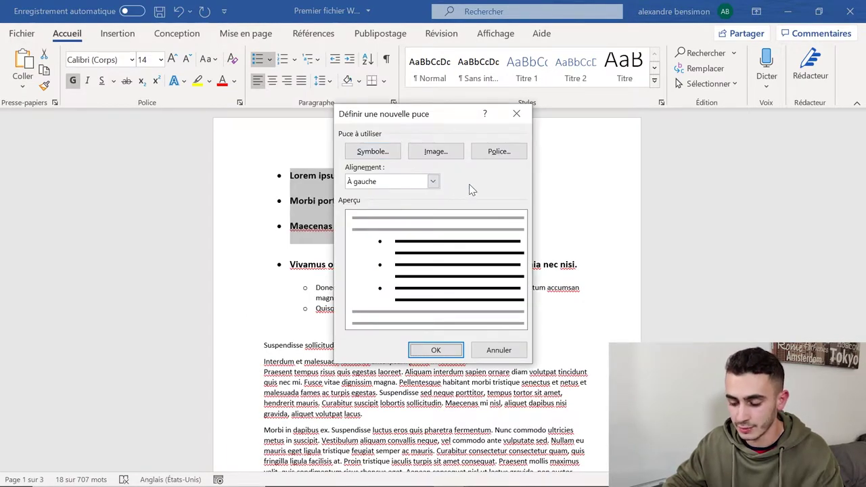
left_click(450, 150)
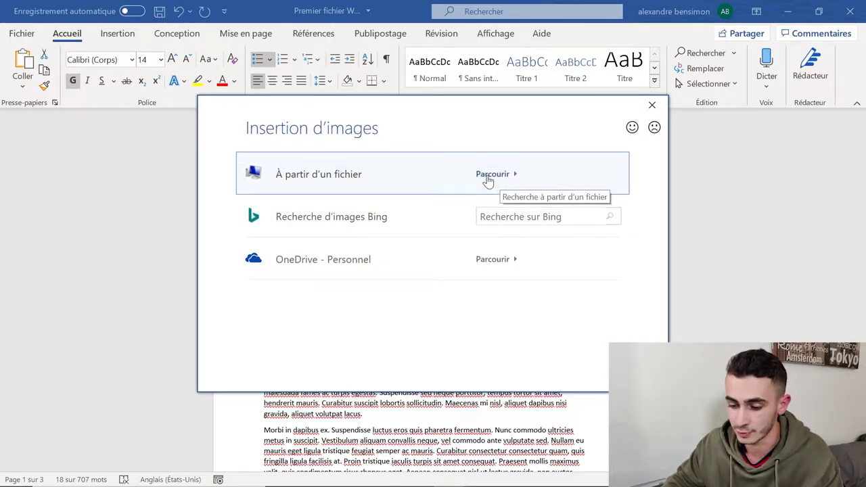
left_click(651, 105)
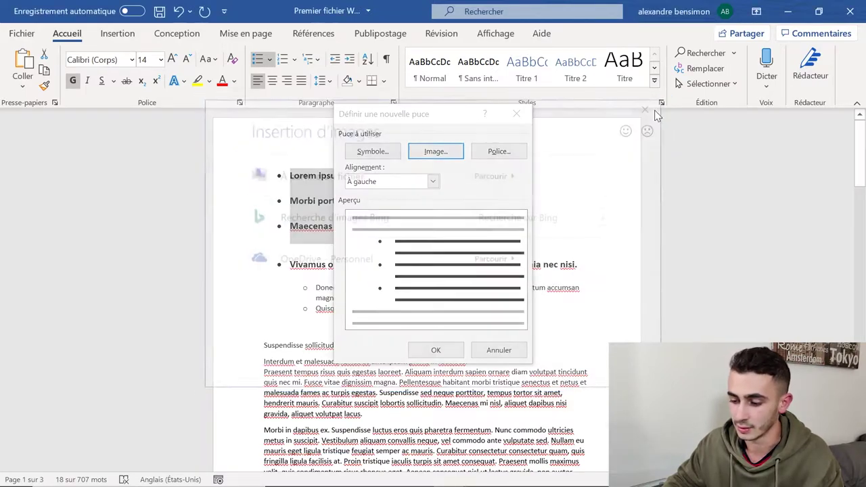
Choose the ⇔ double arrow from the Symbol font as the bullet character.
left_click(373, 152)
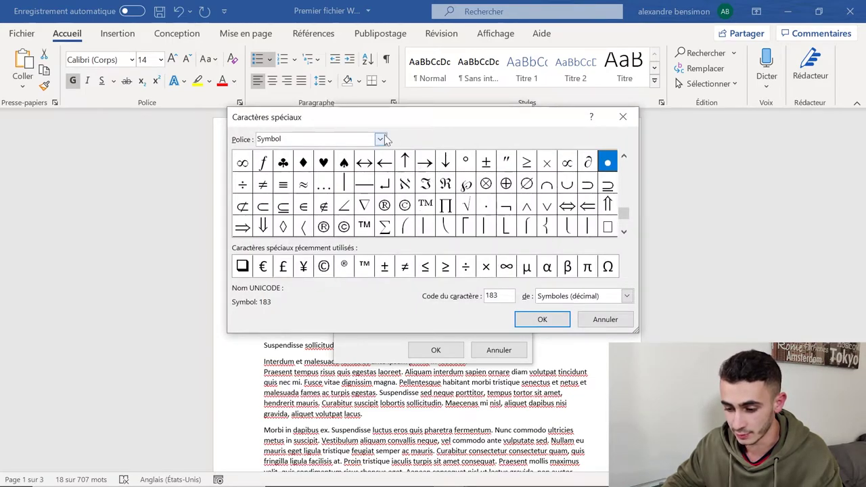
left_click(380, 138)
scroll(358, 184, "up", 3)
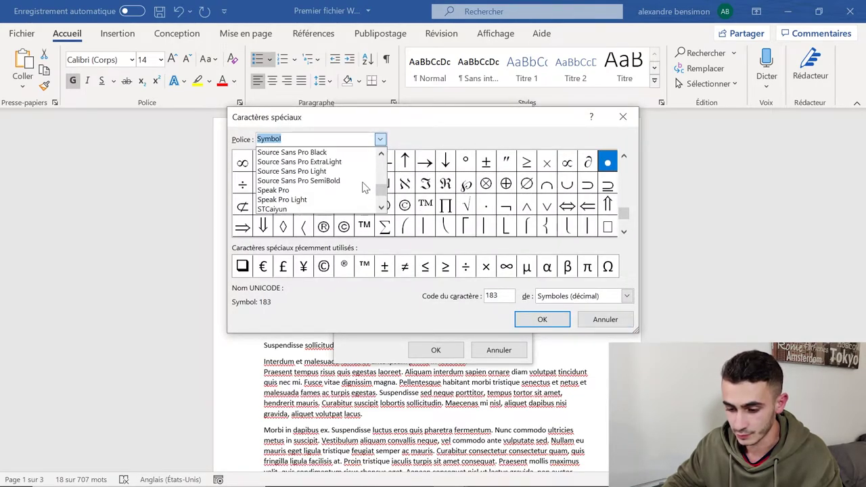
left_click(452, 144)
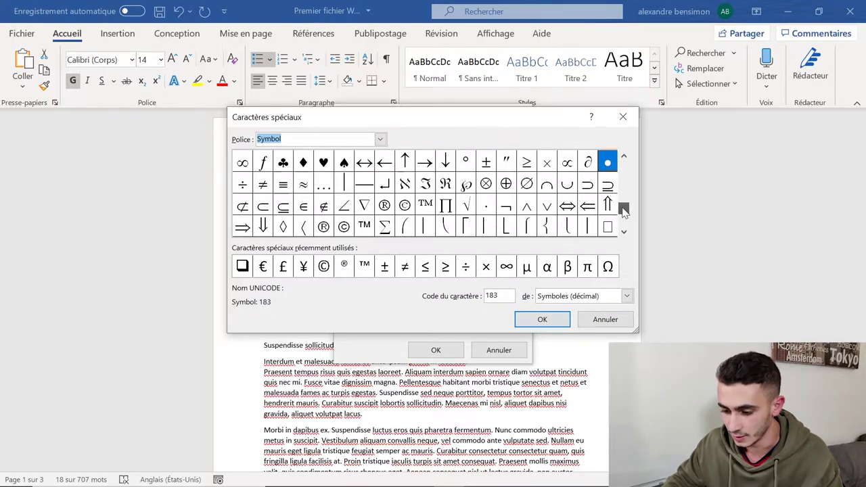
left_click_drag(620, 214, 622, 193)
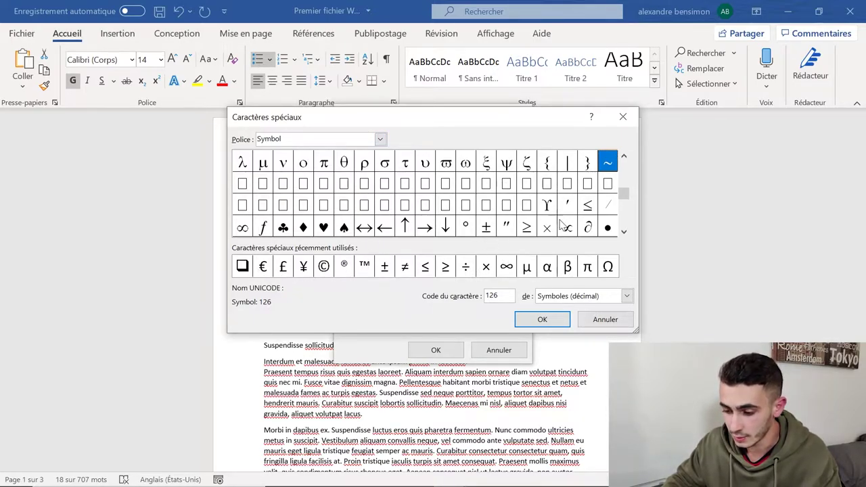
scroll(623, 207, "down", 2)
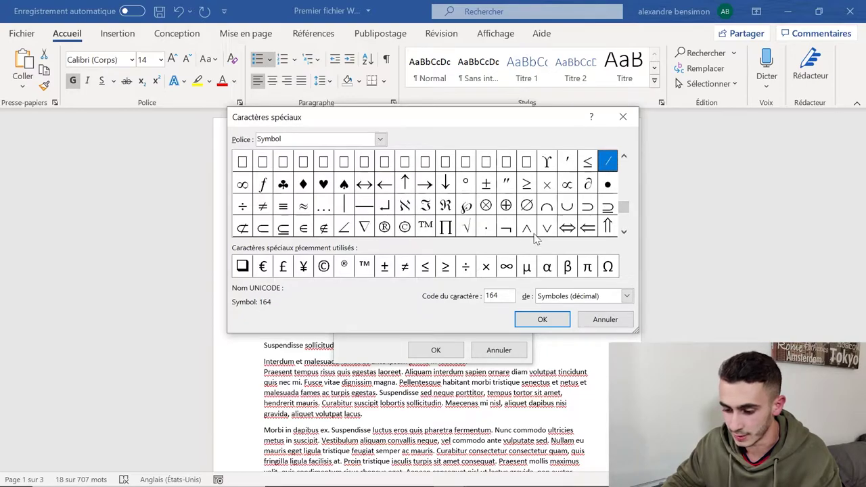
left_click(569, 228)
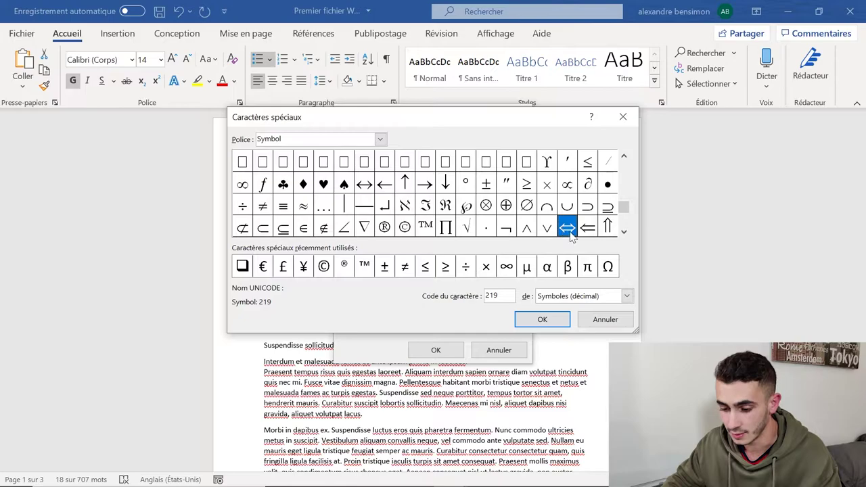
scroll(524, 233, "down", 1)
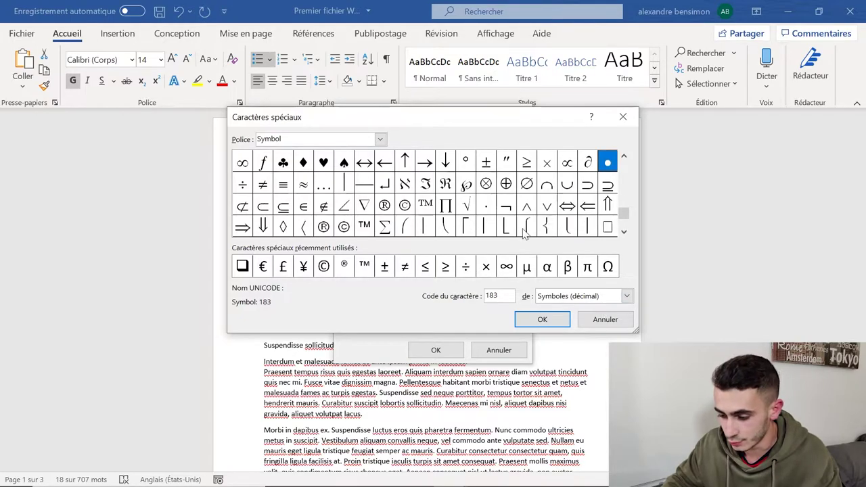
left_click(569, 207)
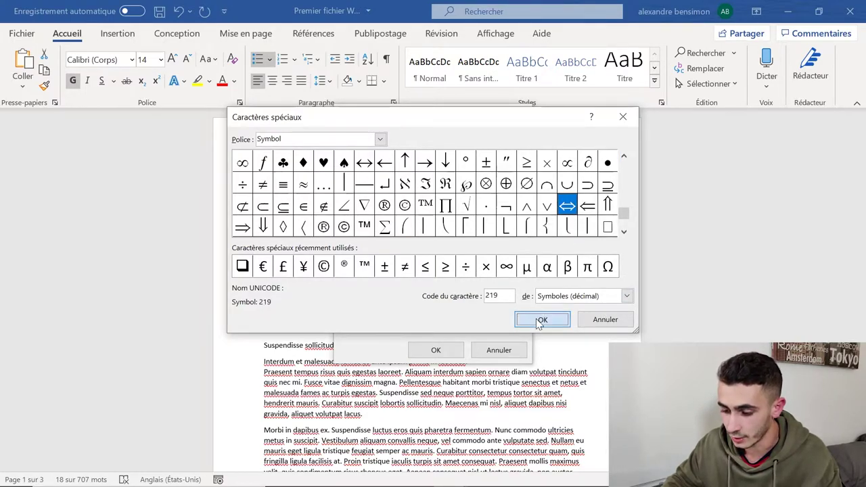
left_click(543, 319)
Try centred and right bullet alignment, keep À gauche, and apply the ⇔ bullet.
left_click(433, 182)
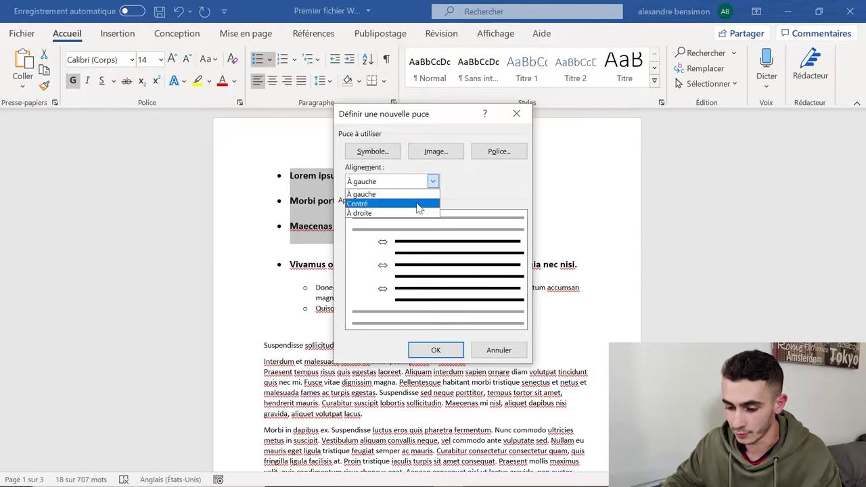
left_click(420, 204)
left_click(434, 181)
left_click(420, 214)
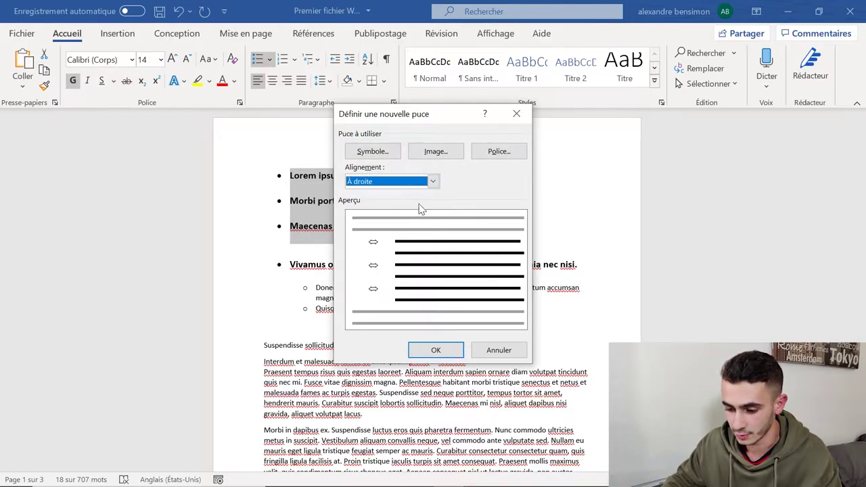
left_click(433, 181)
left_click(369, 194)
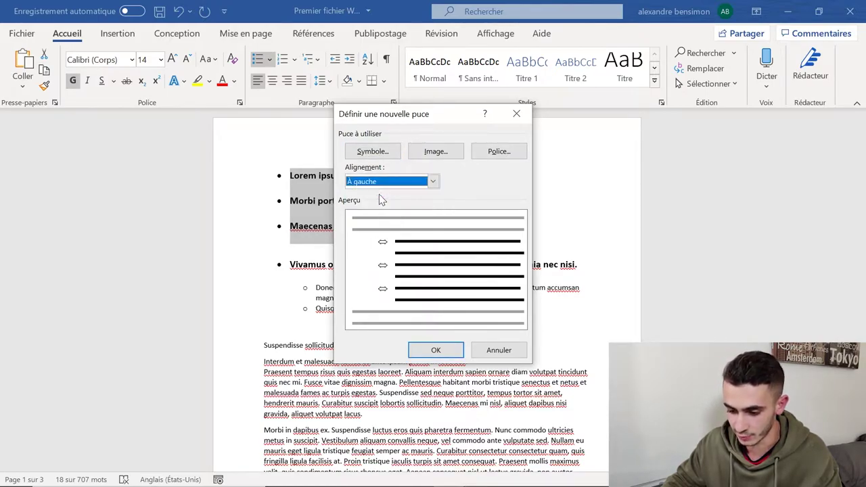
left_click(436, 351)
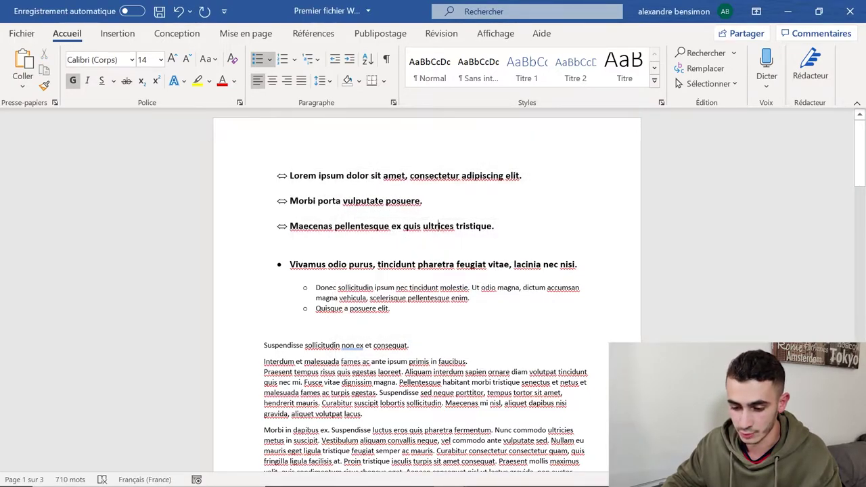
Convert the three arrow-bulleted lines into a numbered list 1 to 3.
left_click(471, 298)
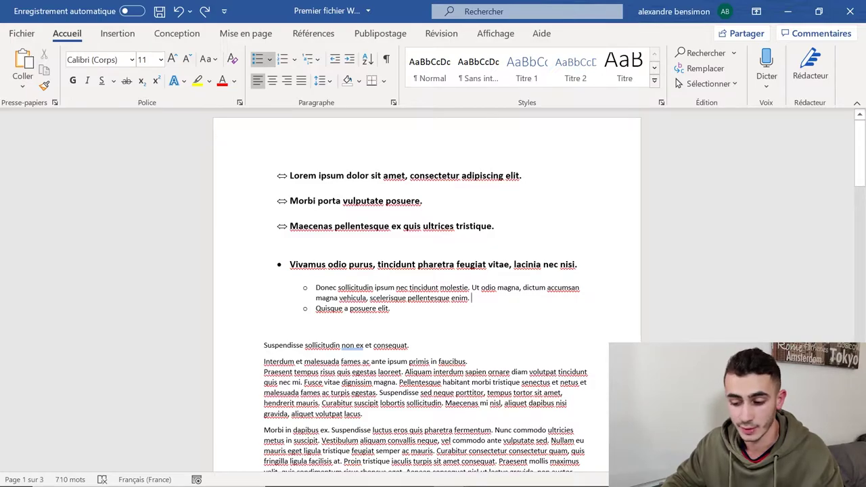
left_click_drag(498, 230, 290, 175)
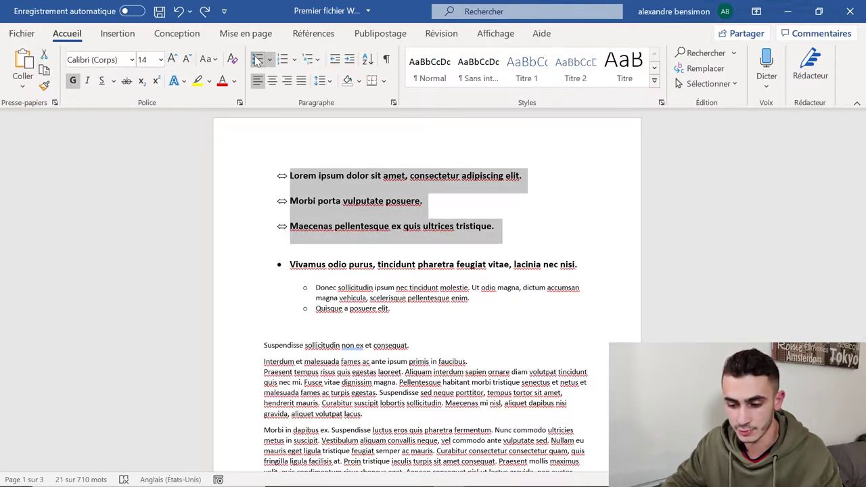
left_click(284, 60)
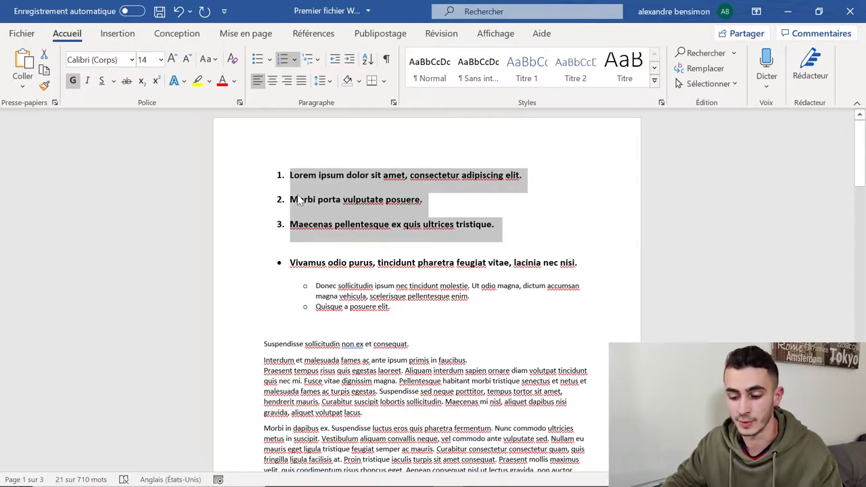
key("Right")
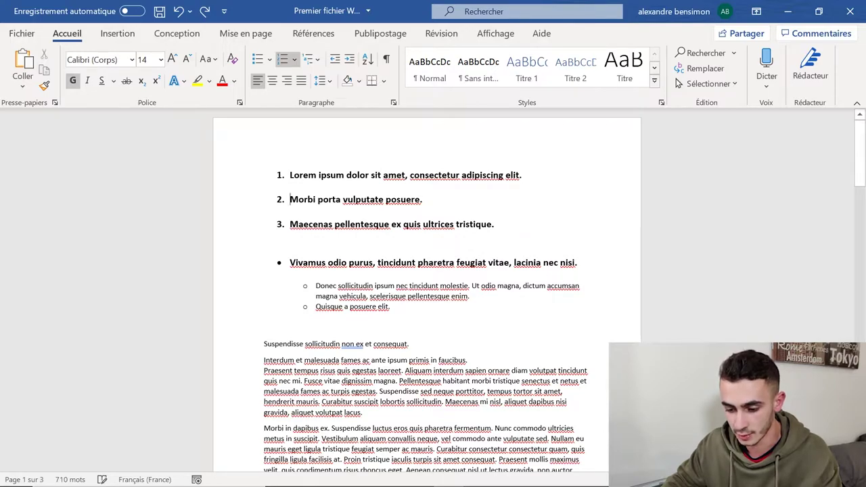
Test demoting the Morbi porta item to a sub-level, undo it, and select items 1–3.
key("Tab")
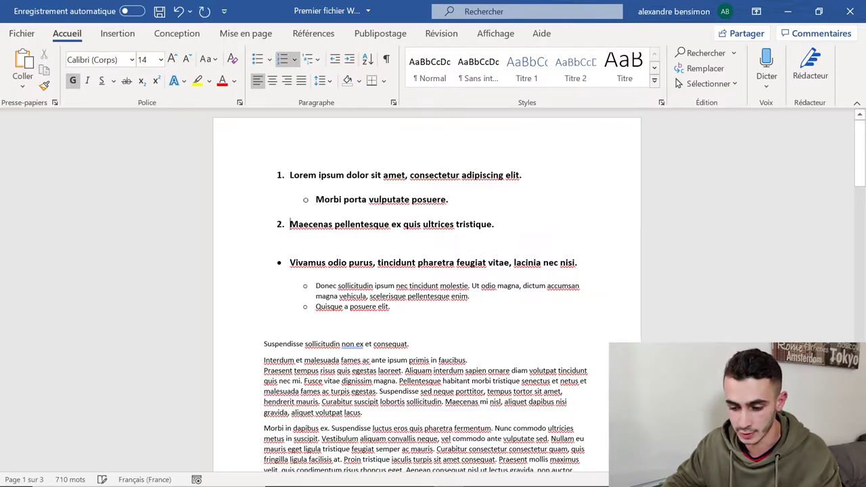
key("shift+Tab")
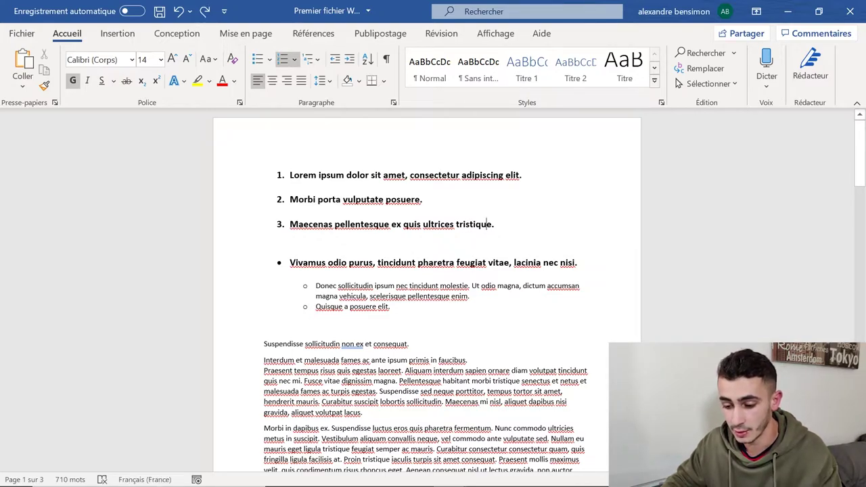
key("shift+Up")
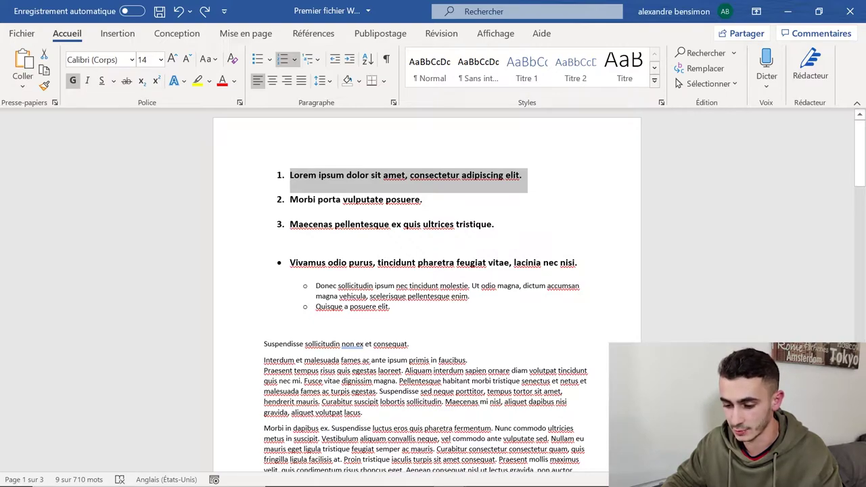
left_click(306, 182)
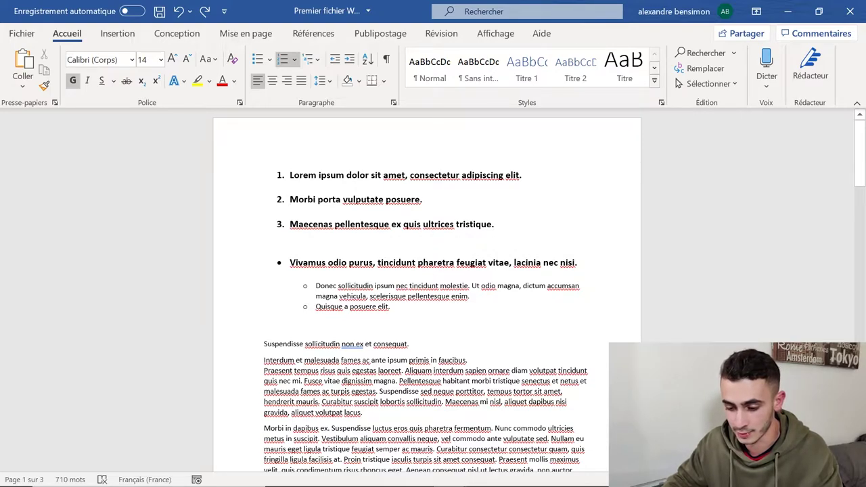
key("Tab")
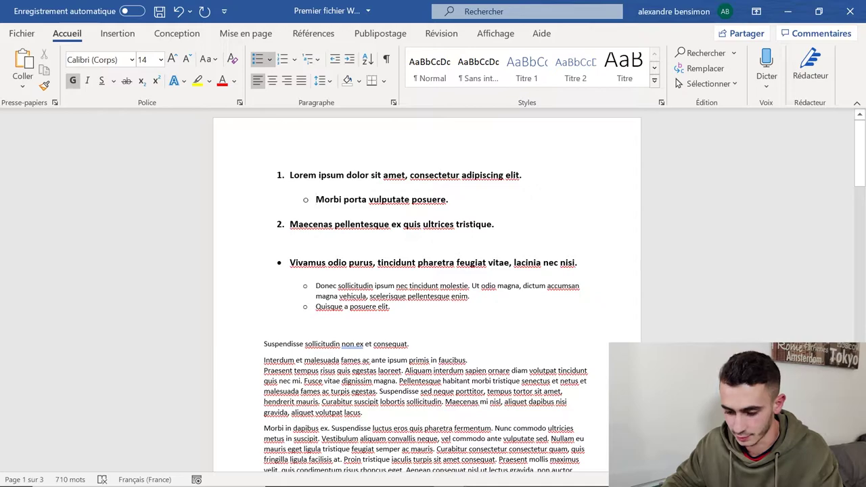
key("ctrl+z")
left_click_drag(290, 175, 501, 234)
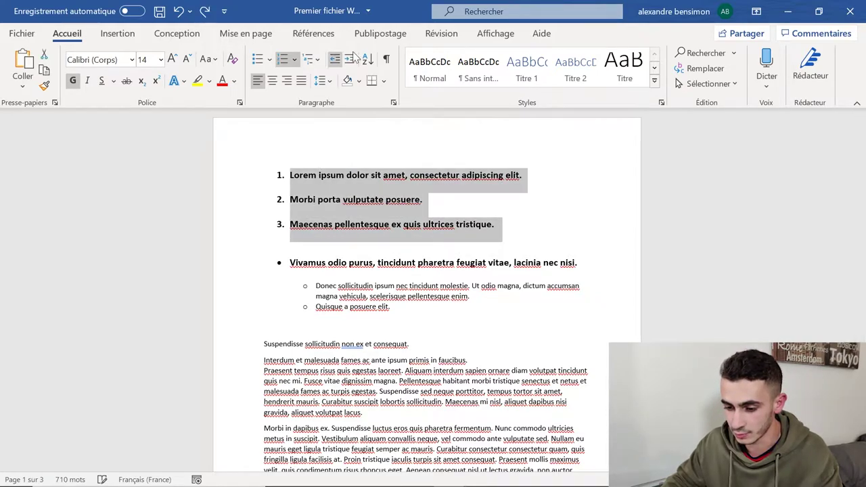
Apply 1 / 1.1 / 1.1.1 outline numbering and demote Morbi porta to sub-item 1.1.
left_click(318, 59)
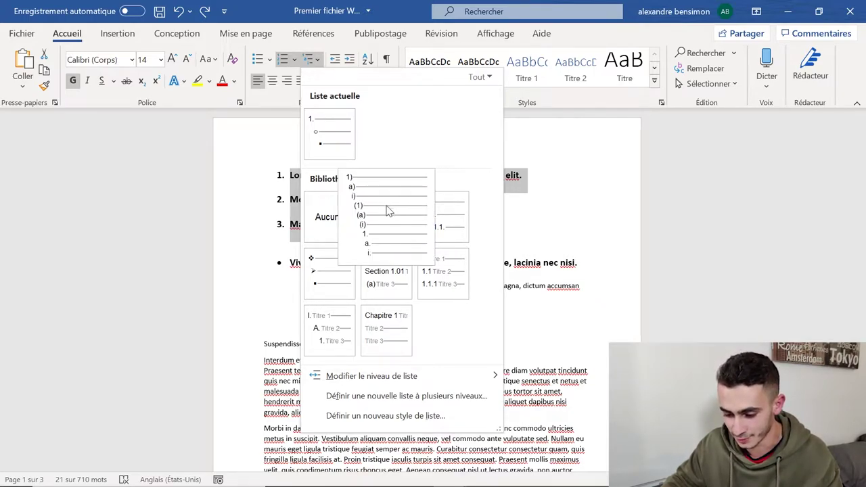
mouse_move(442, 217)
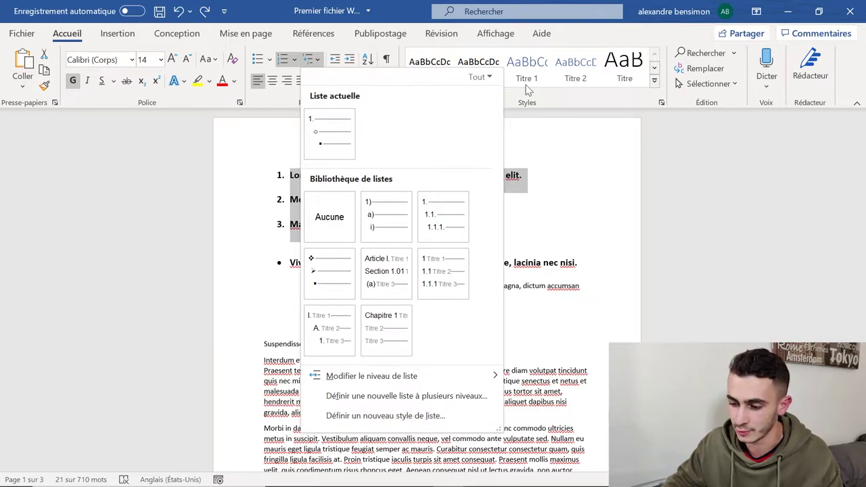
left_click(458, 216)
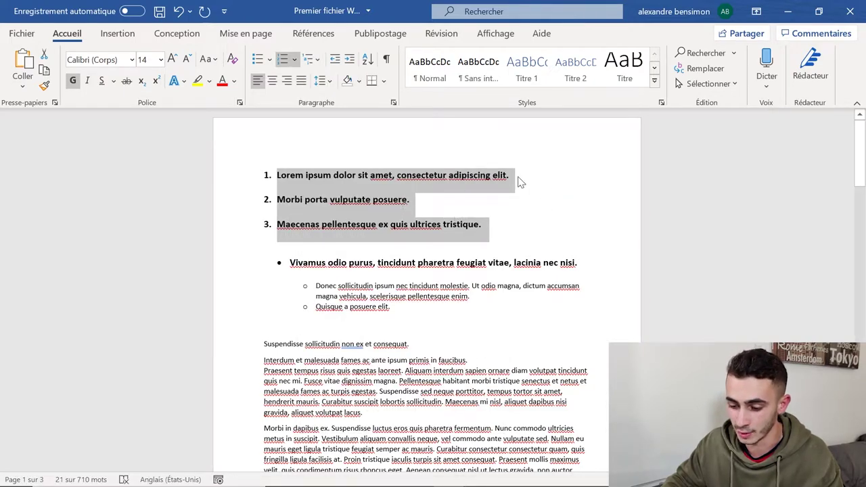
left_click(518, 177)
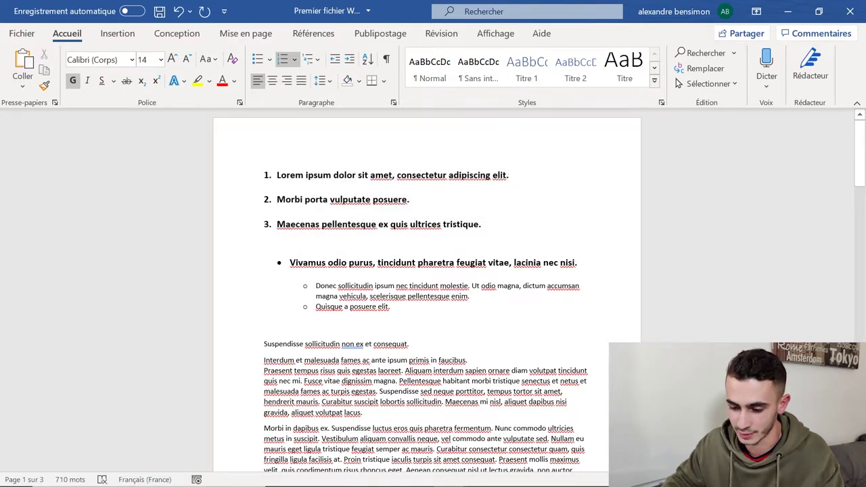
key("Tab")
key("Return")
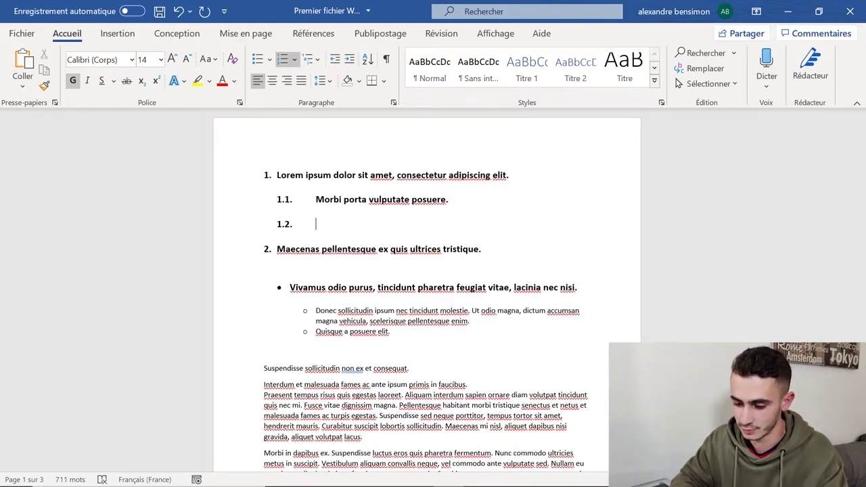
Add sub-item Enzoize, top-level item Jzekjze, and its sub-items Jez and Zjkz.
type("enzoize")
key("Return")
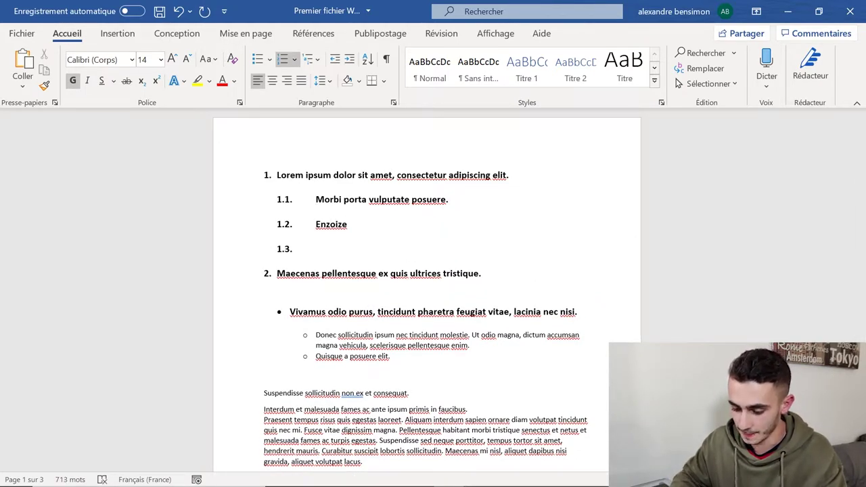
key("shift+Tab")
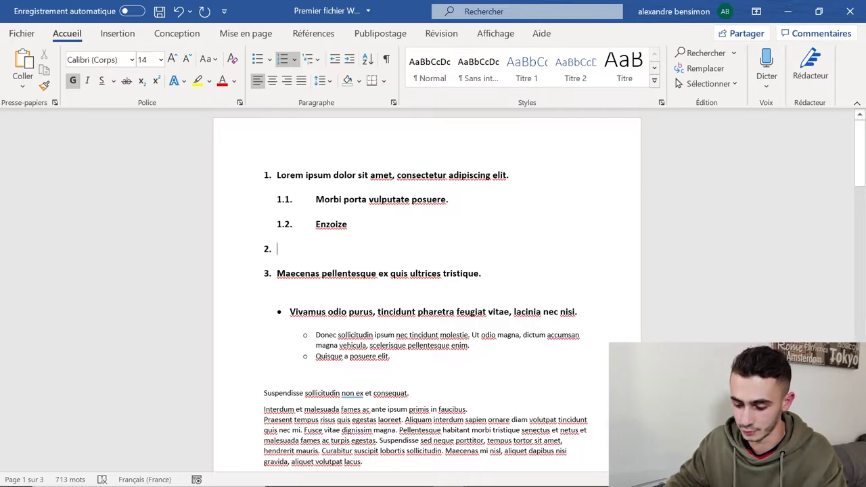
type("jzekjze")
key("Return")
key("Tab")
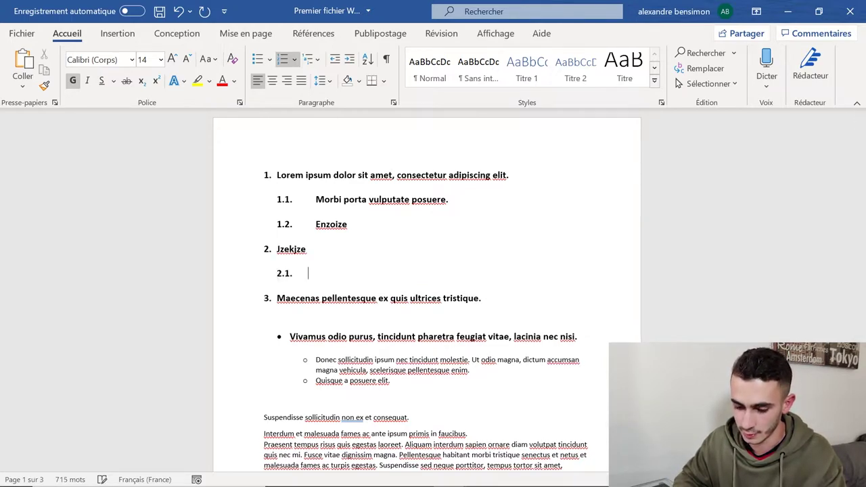
type("jez")
key("Return")
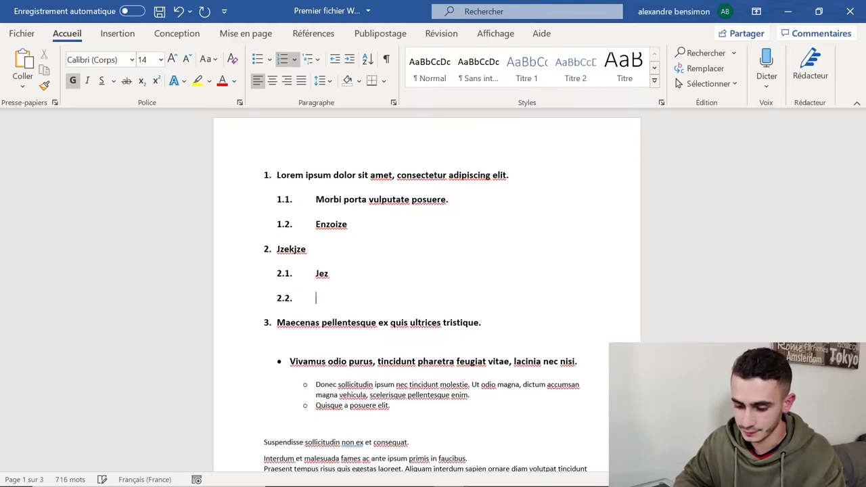
type("zjkz")
key("Return")
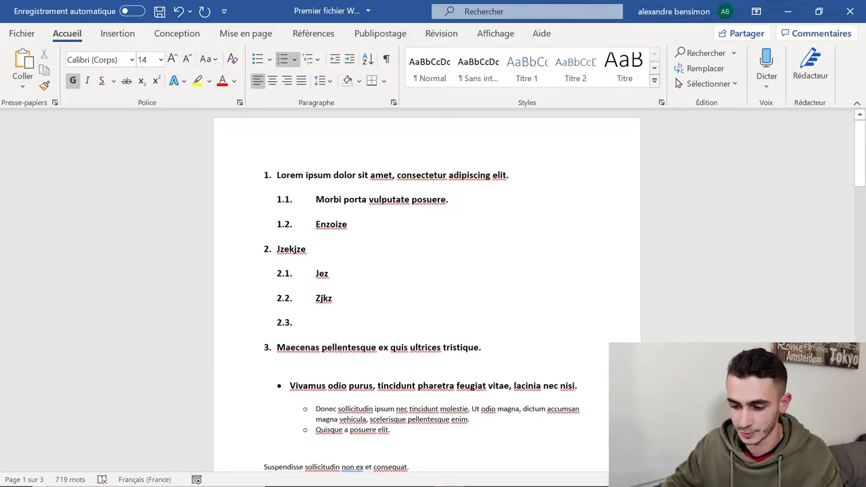
Review the multilevel list styles without changing them and place the cursor before Suspendisse.
left_click(318, 60)
key("Escape")
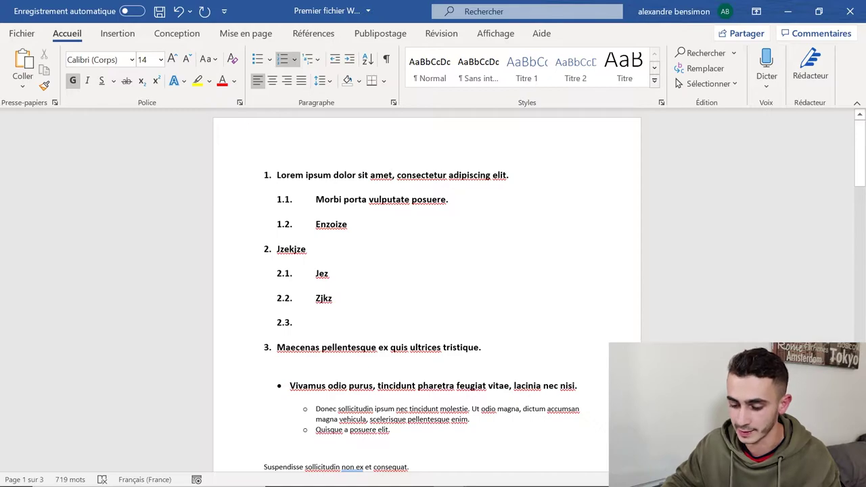
scroll(427, 291, "down", 1)
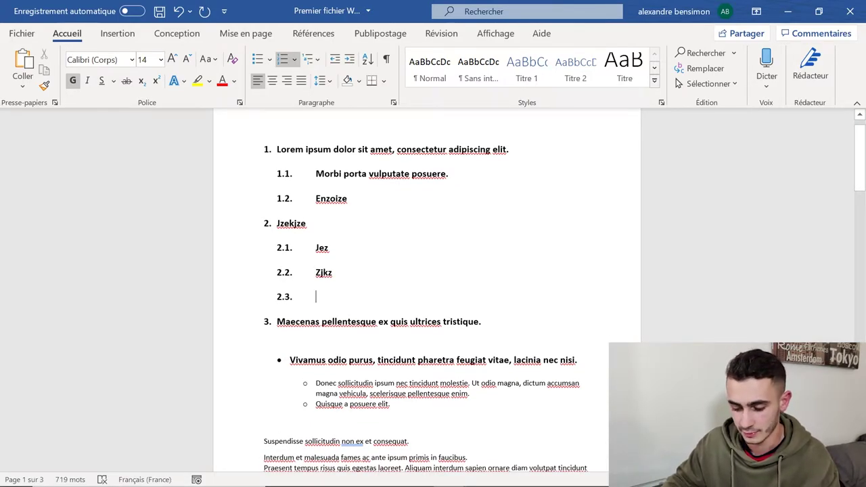
scroll(428, 291, "down", 3)
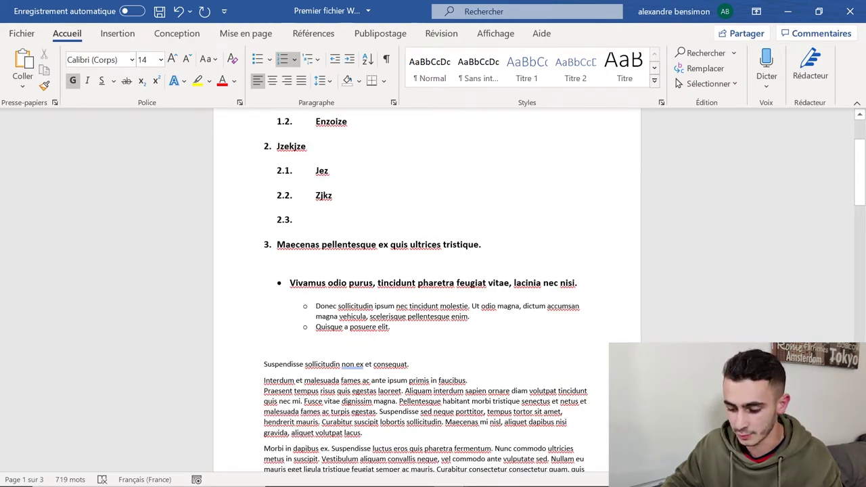
left_click(264, 364)
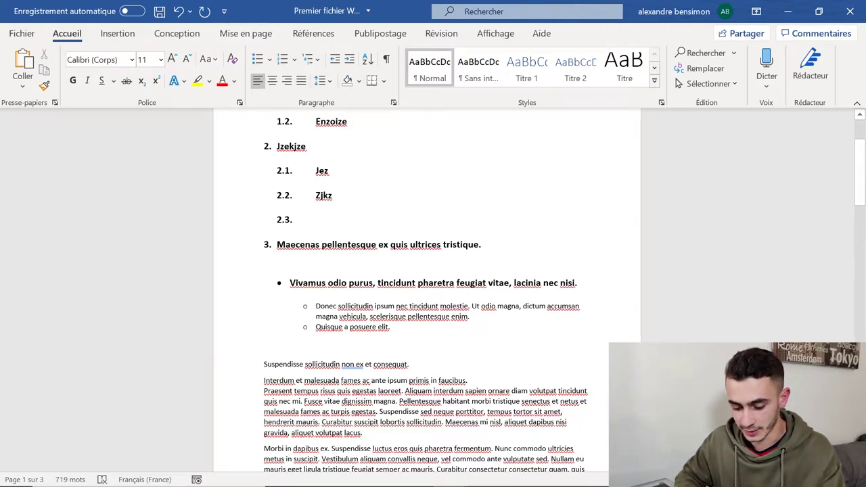
Number the Suspendisse line 1. and delete the test item Bzjjz.
type("1.")
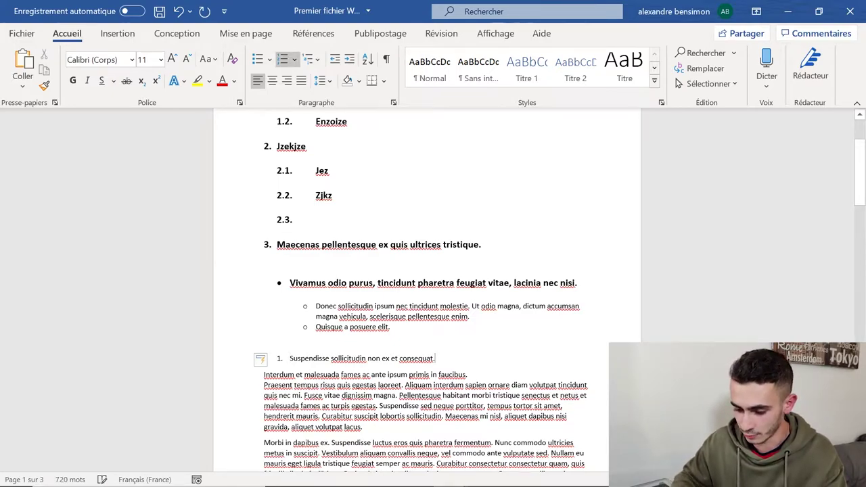
key("Return")
type("Bzjjz")
key("Return")
key("Return")
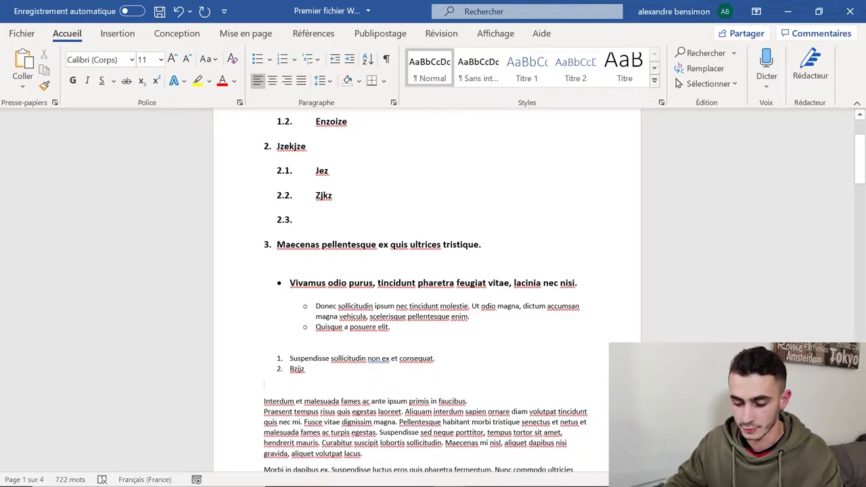
key("shift+Up")
key("shift+Up")
key("shift+Down")
key("BackSpace")
key("BackSpace")
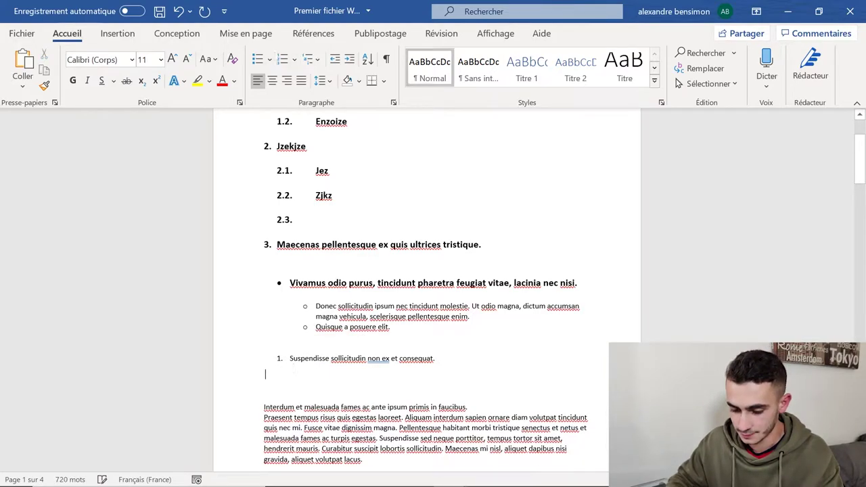
key("BackSpace")
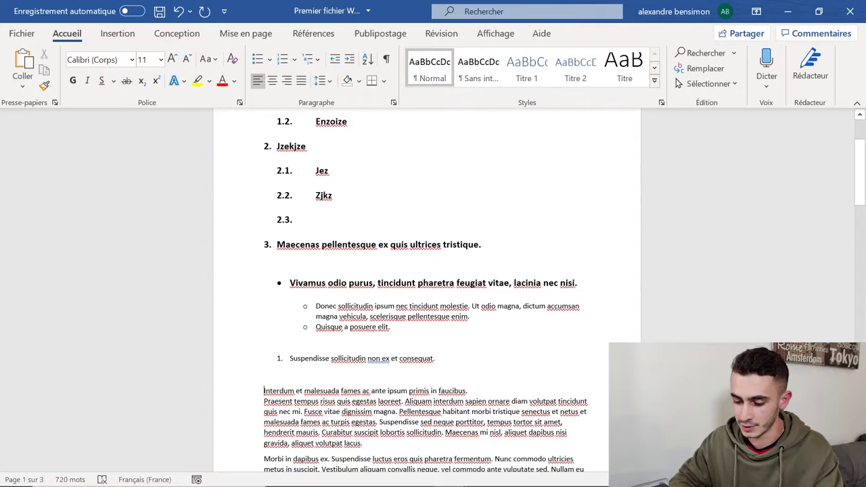
Start a 1) list at Interdum with an empty 2) item below it.
type("1)")
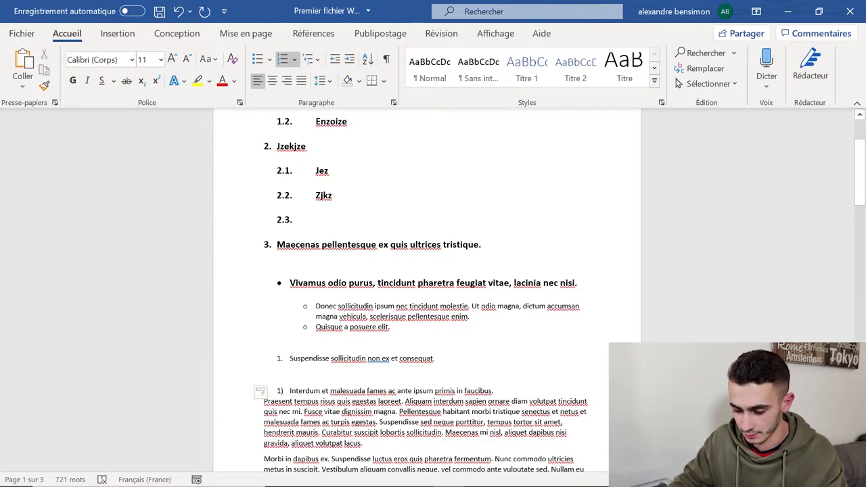
left_click(494, 392)
key("Return")
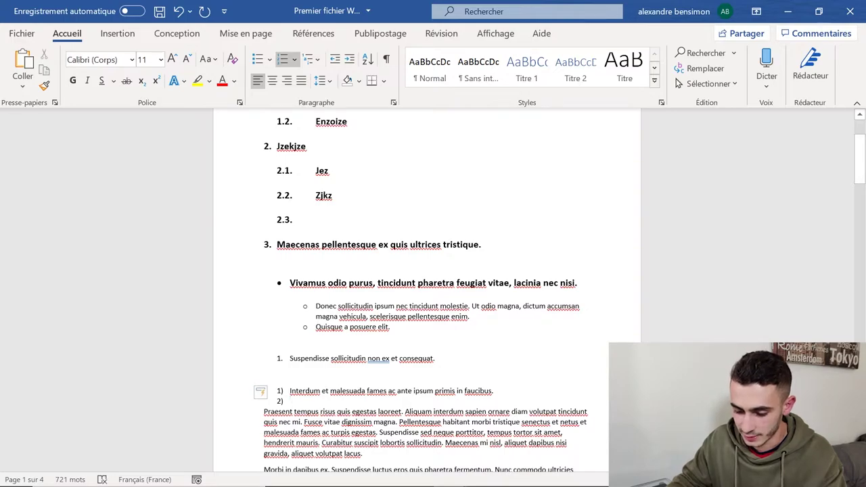
Number the Praesent paragraph 1- and remove the stray prefix typed before Morbi.
key("Down")
type("1-")
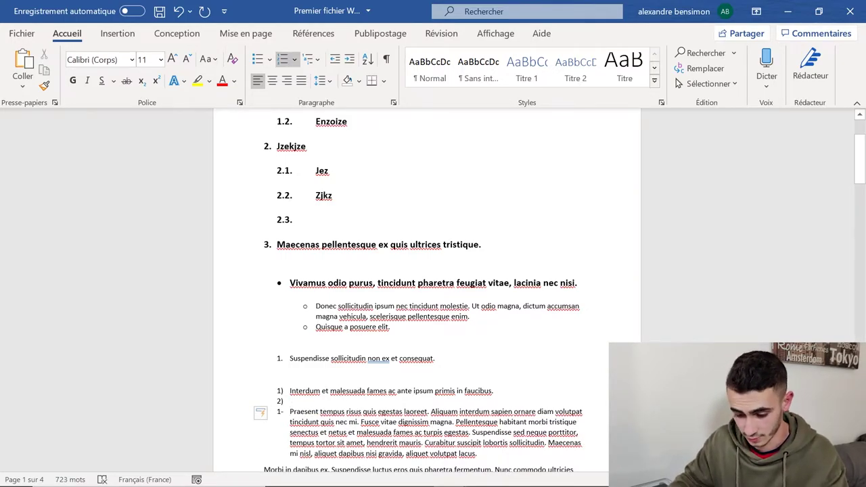
scroll(433, 291, "down", 2)
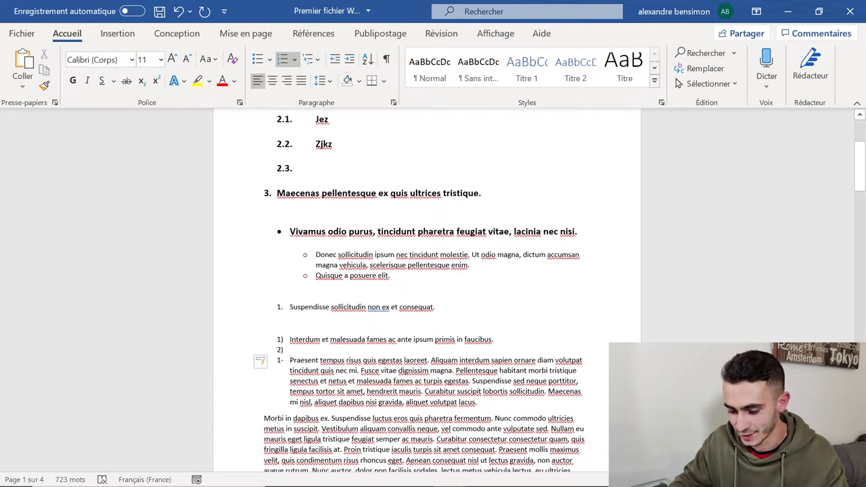
key("Down")
type("1")
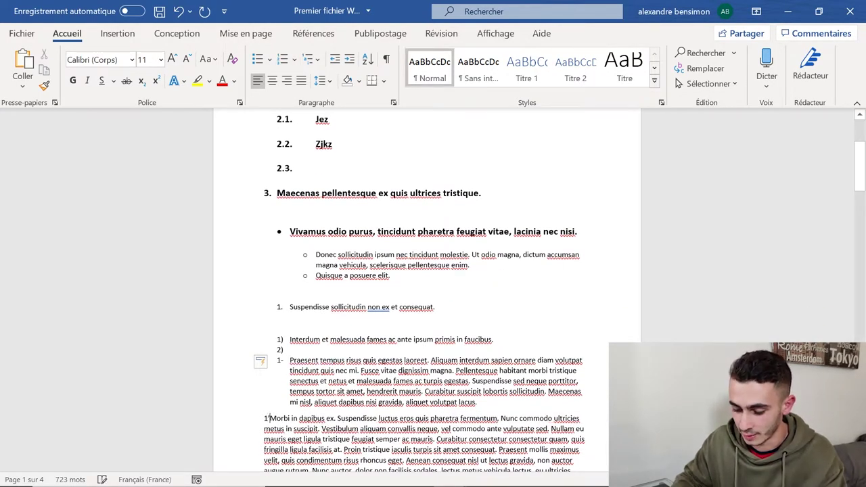
key("BackSpace")
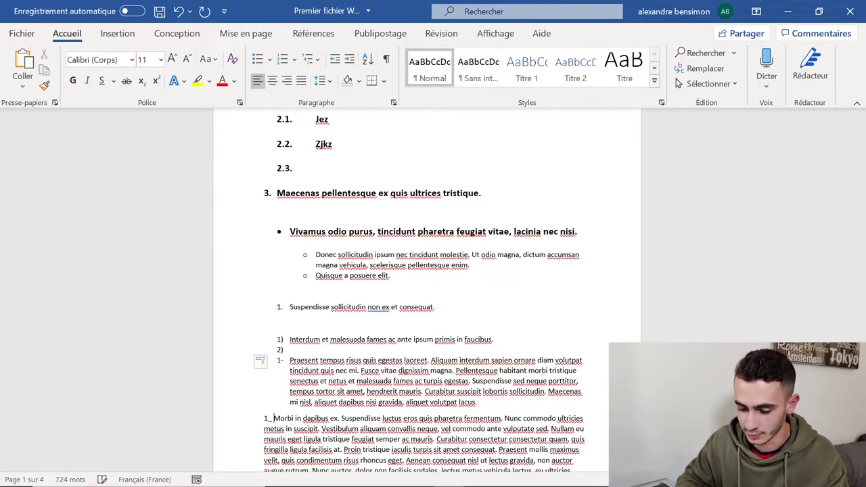
key("BackSpace")
key("BackSpace")
key("BackSpace")
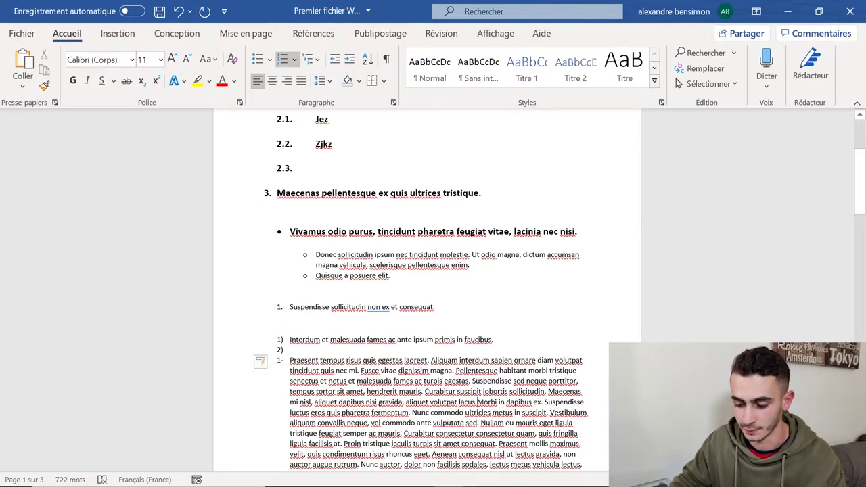
scroll(264, 358, "down", 1)
left_click(264, 296)
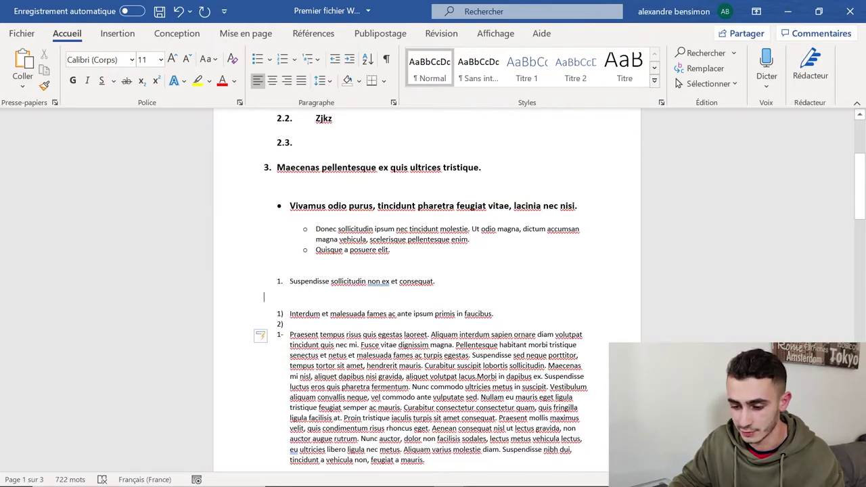
Select the Morbi ac efficitur paragraph at the top of page 2 and justify it.
scroll(427, 291, "down", 5)
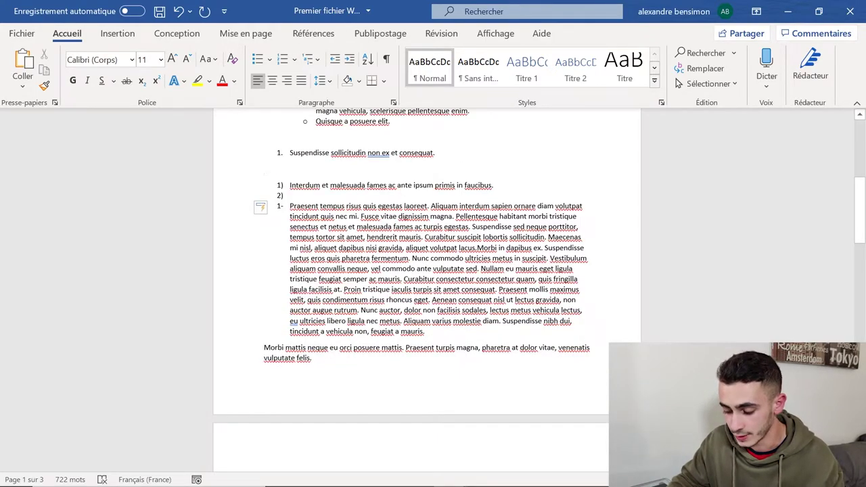
scroll(427, 291, "down", 5)
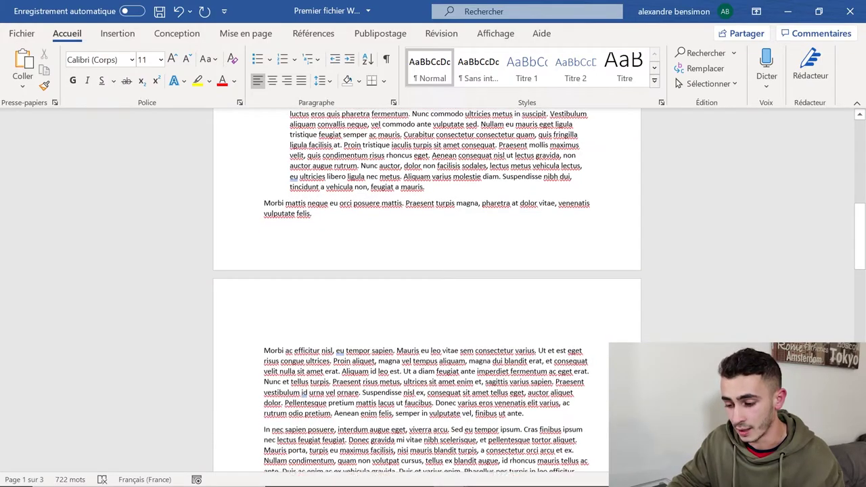
scroll(426, 291, "down", 4)
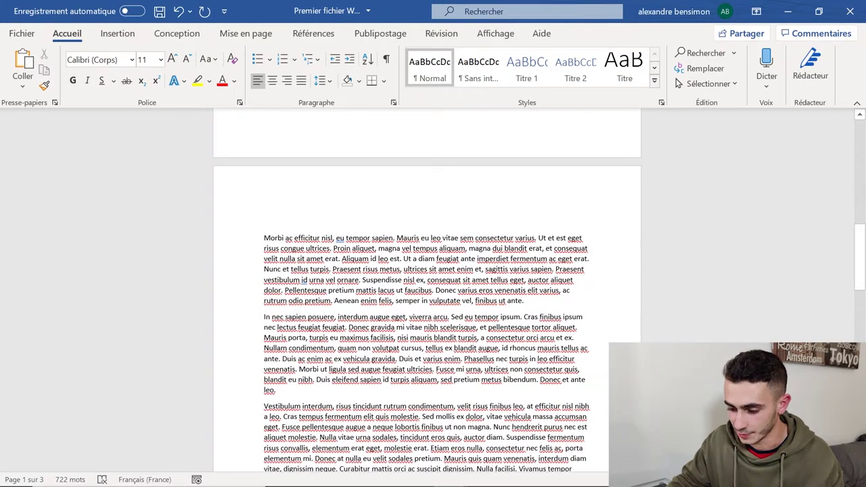
left_click_drag(582, 473, 261, 208)
left_click(641, 279)
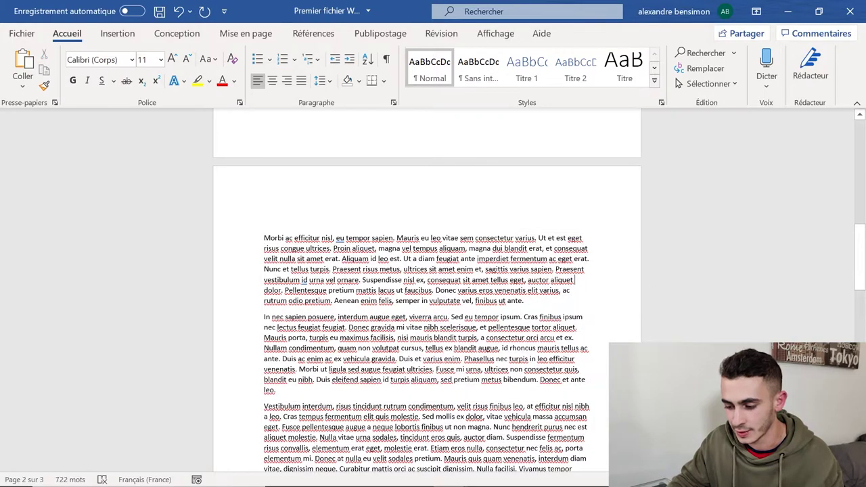
scroll(641, 279, "down", 3)
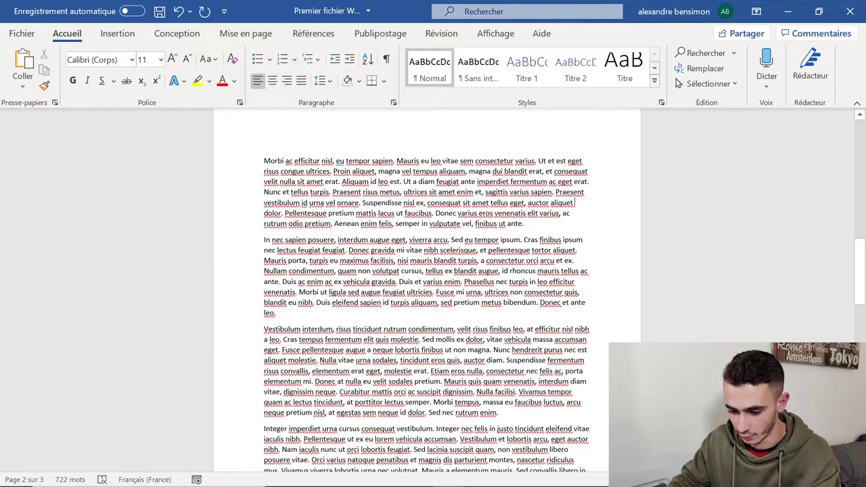
left_click_drag(261, 208, 262, 319)
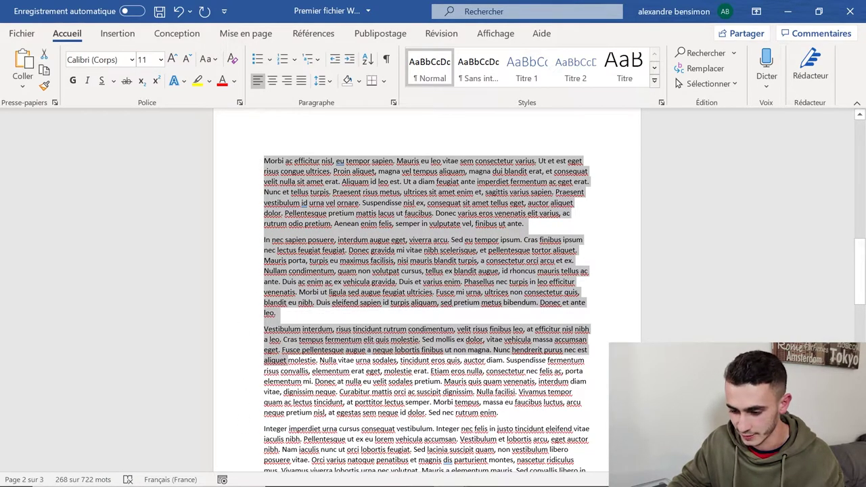
left_click(265, 144)
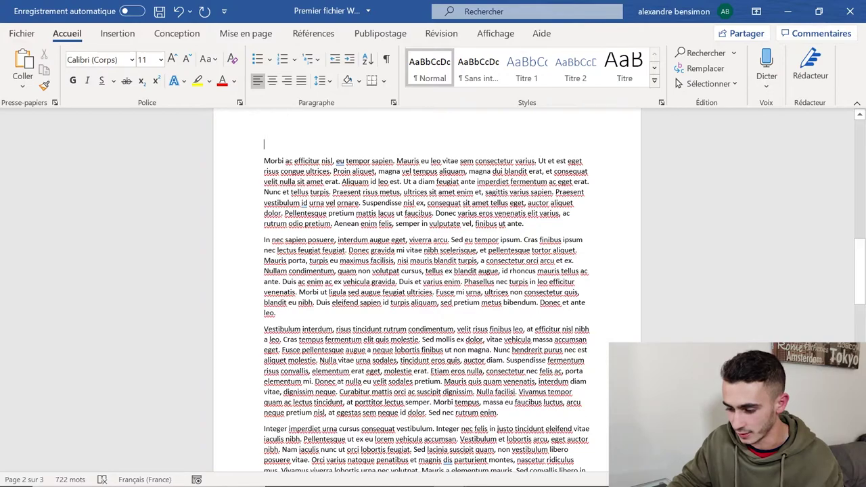
left_click_drag(264, 160, 525, 225)
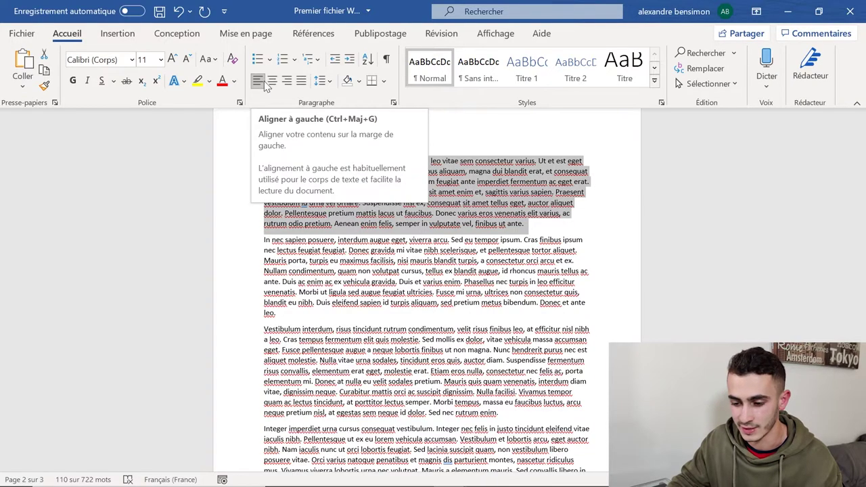
left_click(302, 81)
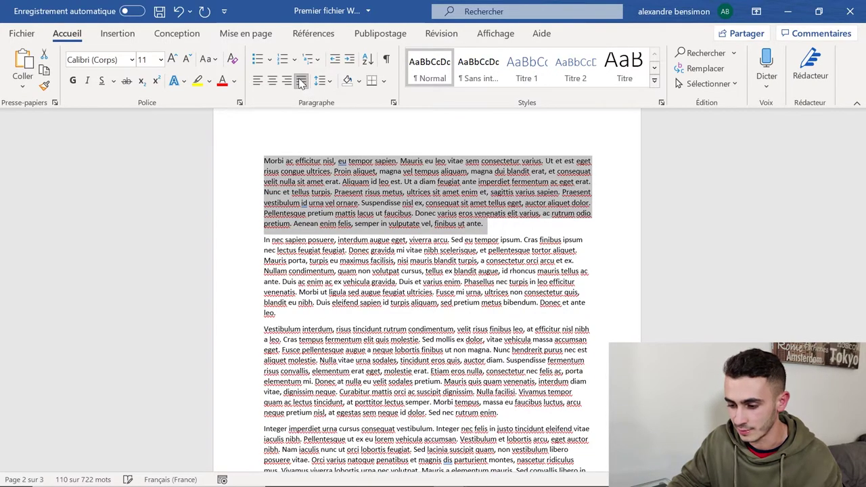
left_click(521, 220)
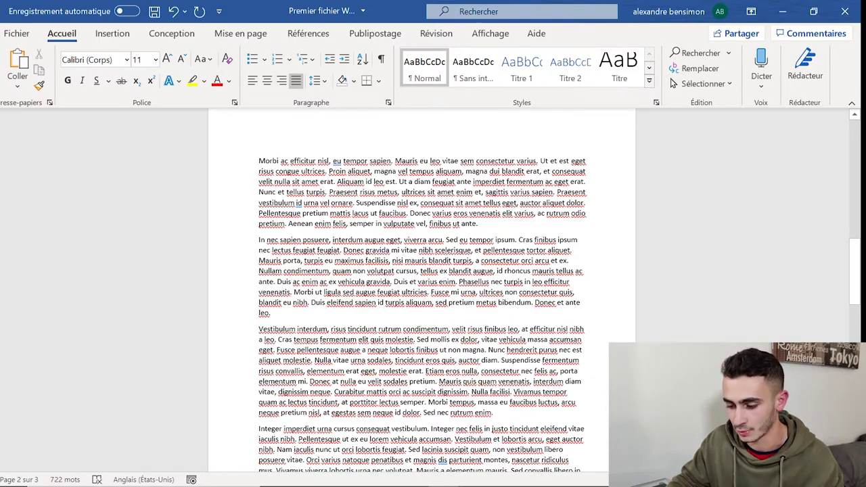
Justify all the document text with Ctrl+A and Ctrl+J.
scroll(421, 292, "up", 3)
scroll(422, 291, "up", 5)
scroll(422, 291, "up", 4)
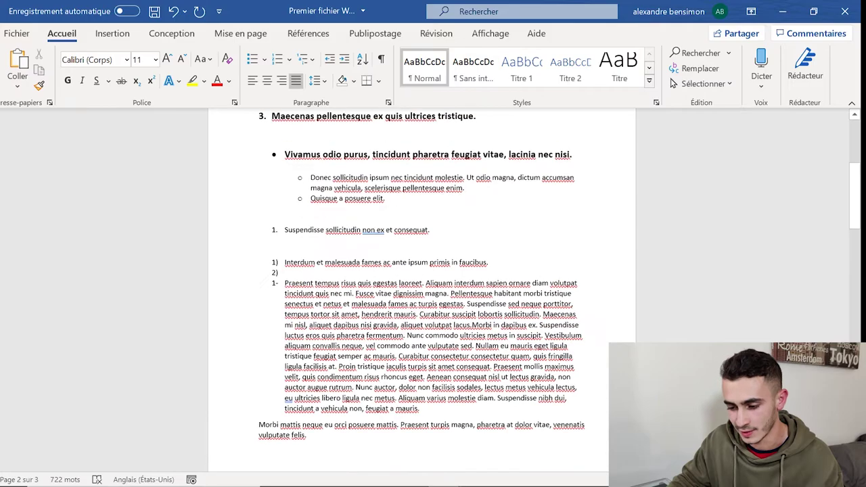
scroll(514, 252, "up", 1)
scroll(514, 252, "down", 3)
scroll(515, 252, "down", 3)
key("ctrl+a")
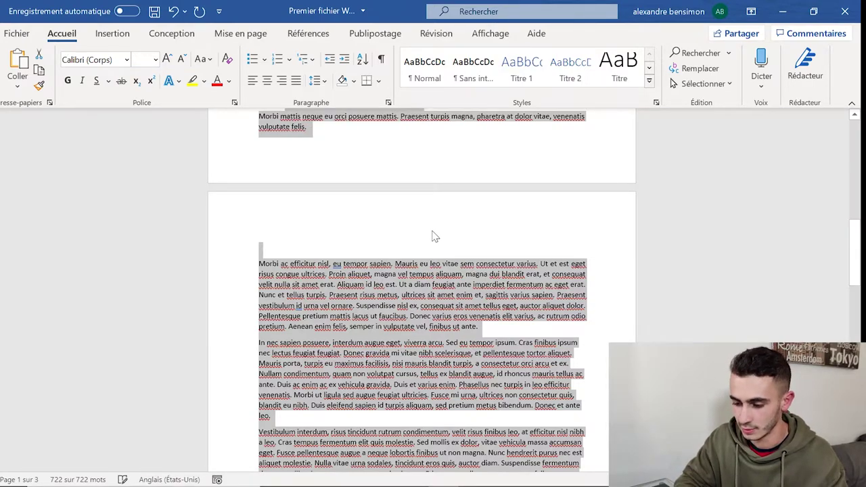
key("ctrl+j")
left_click(501, 256)
Right-align the Vestibulum interdum paragraph.
scroll(501, 256, "down", 9)
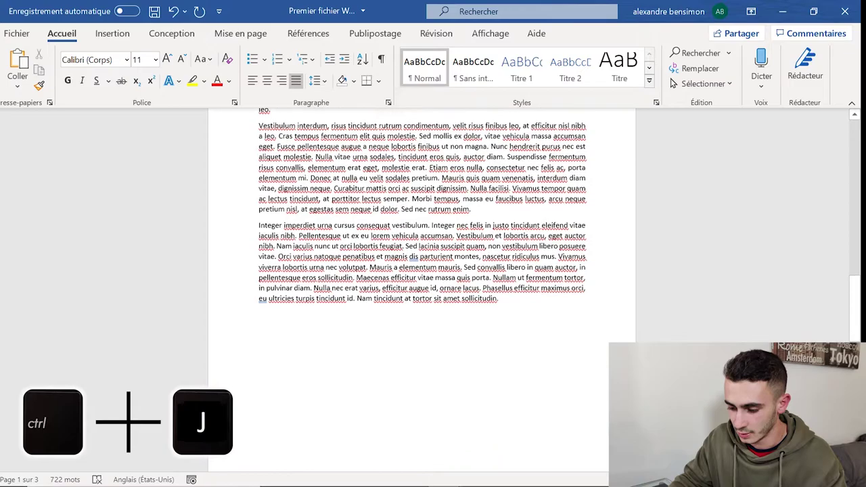
scroll(423, 284, "up", 5)
scroll(422, 284, "up", 5)
scroll(422, 284, "up", 5)
scroll(423, 284, "up", 5)
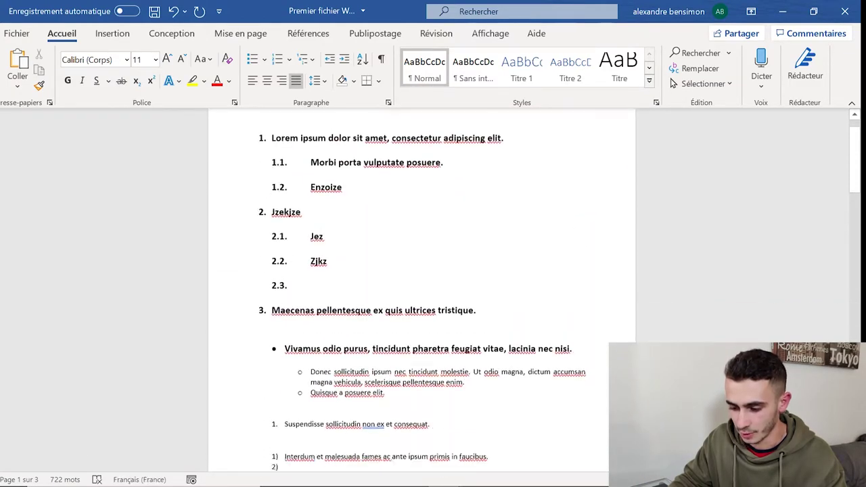
scroll(493, 393, "down", 5)
scroll(493, 392, "down", 5)
scroll(493, 393, "down", 3)
triple_click(493, 391)
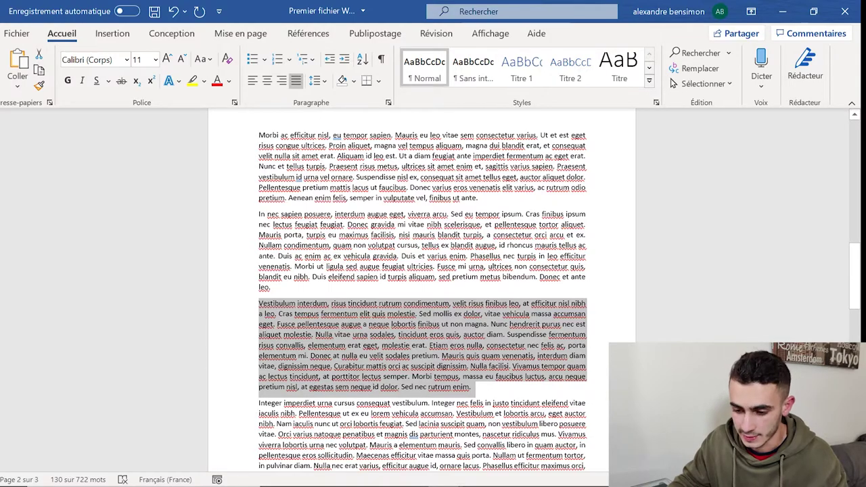
left_click(282, 81)
left_click(587, 367)
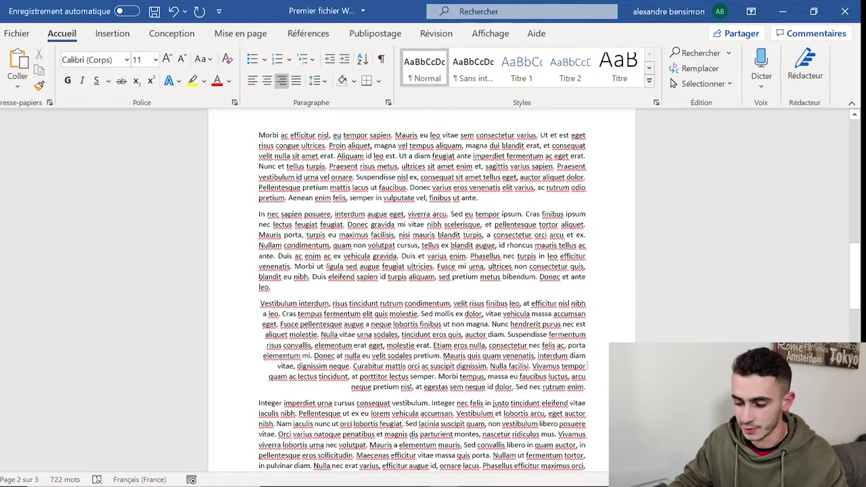
Left-align the Integer imperdiet paragraph and return Vestibulum interdum to left alignment.
scroll(423, 291, "down", 3)
mouse_move(499, 373)
left_mouse_down()
mouse_move(258, 303)
mouse_move(351, 284)
left_mouse_up()
left_click(406, 338)
left_click_drag(502, 374, 259, 301)
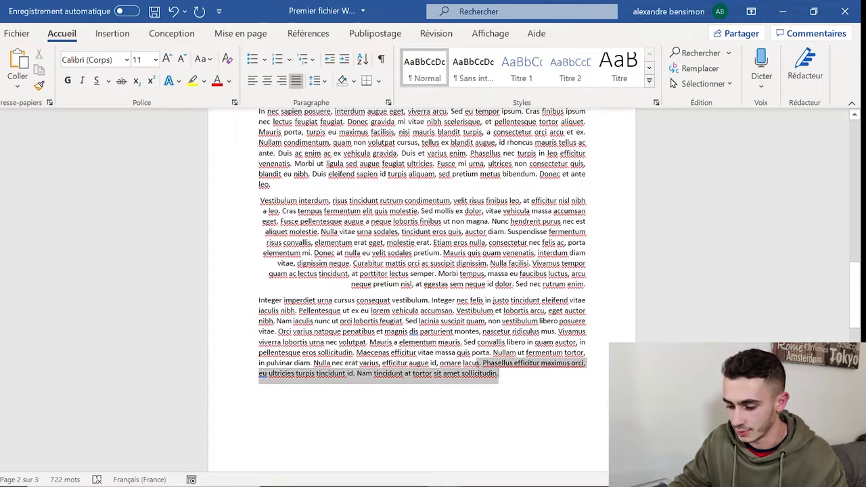
left_click(252, 80)
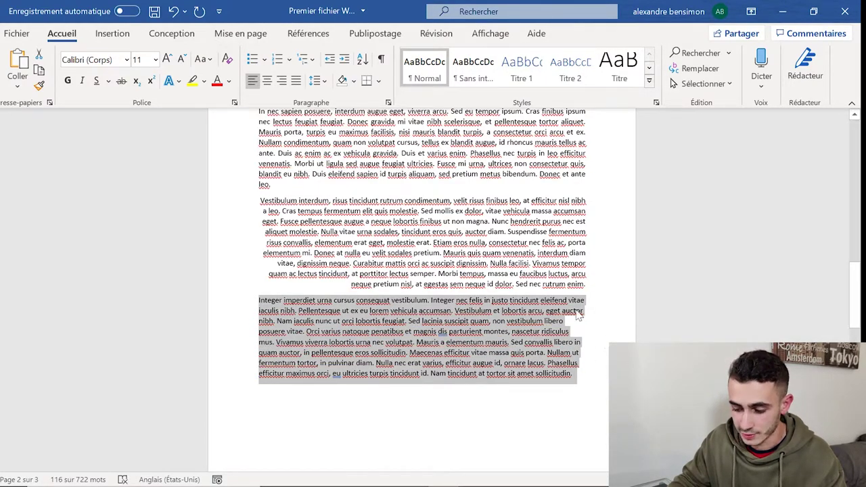
scroll(588, 340, "up", 2)
left_click_drag(586, 337, 260, 252)
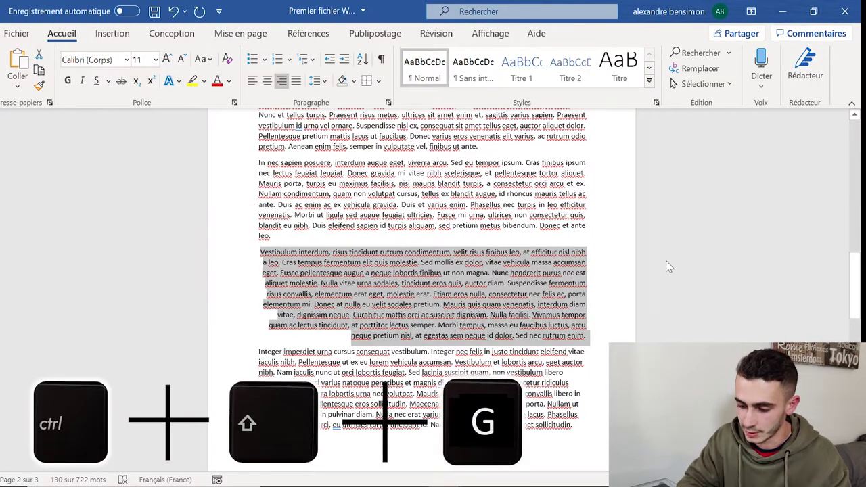
key("ctrl+shift+g")
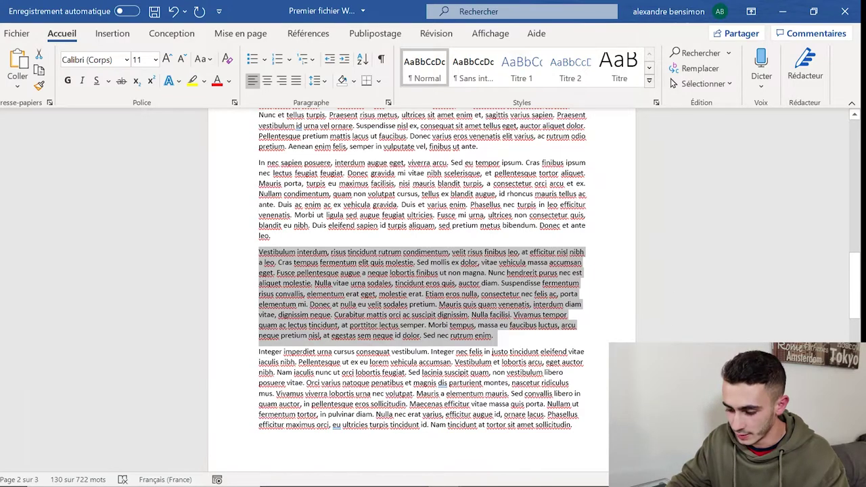
Right-align the final Integer imperdiet paragraph with Ctrl+Shift+D.
left_click_drag(572, 425, 260, 351)
key("ctrl+shift+d")
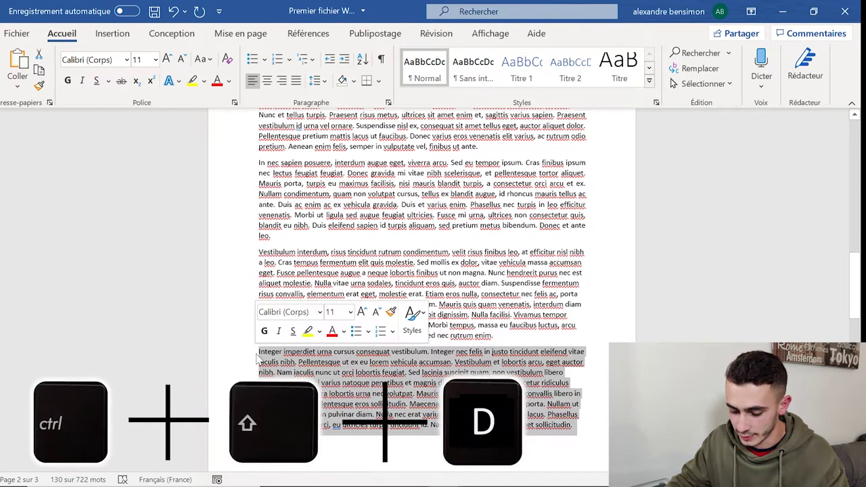
key("ctrl+shift+d")
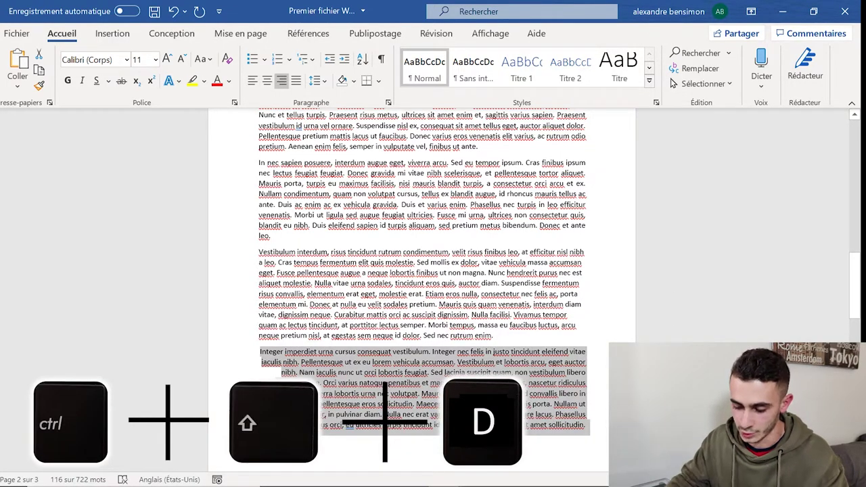
key("Down")
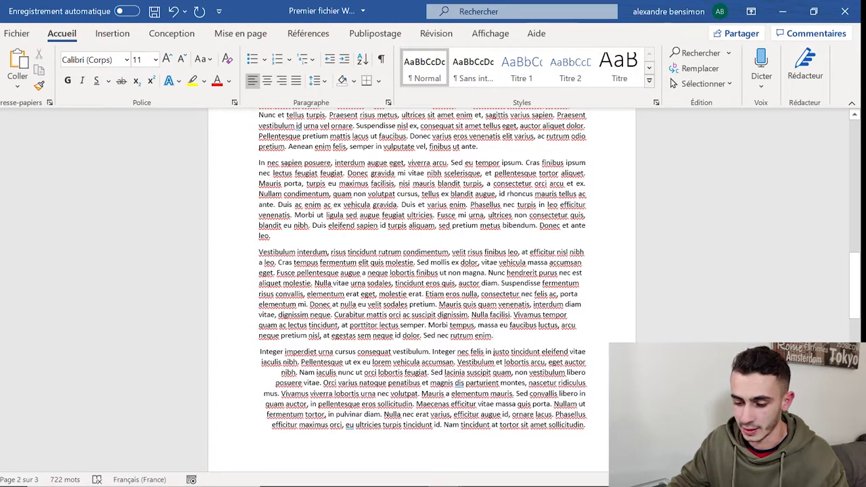
scroll(423, 284, "up", 2)
scroll(423, 284, "up", 4)
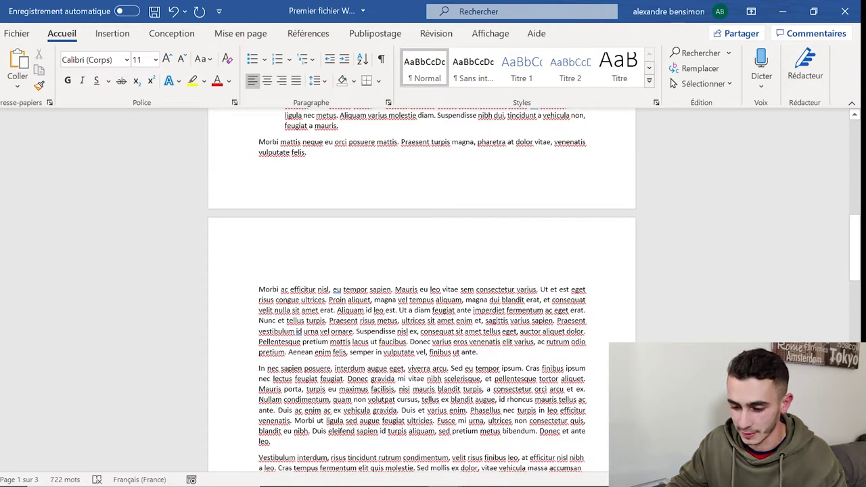
Add a page break before Morbi mattis and make it a bold, 14 pt, centred title.
key("ctrl+j")
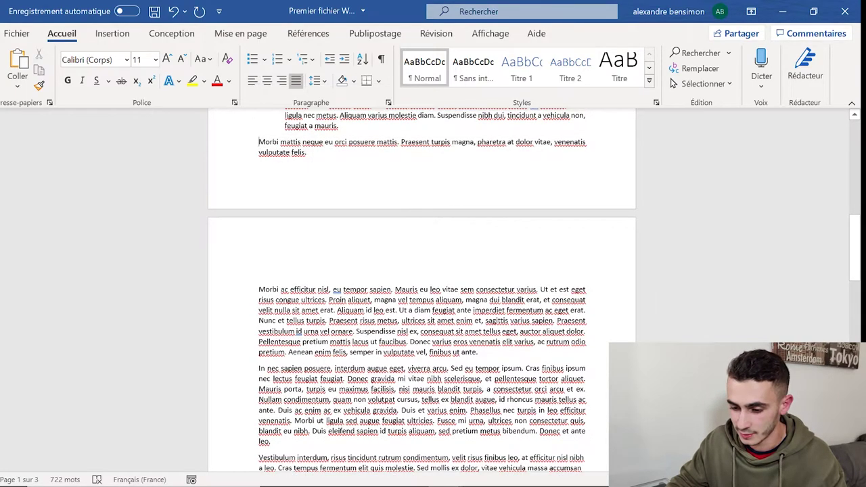
key("ctrl+Return")
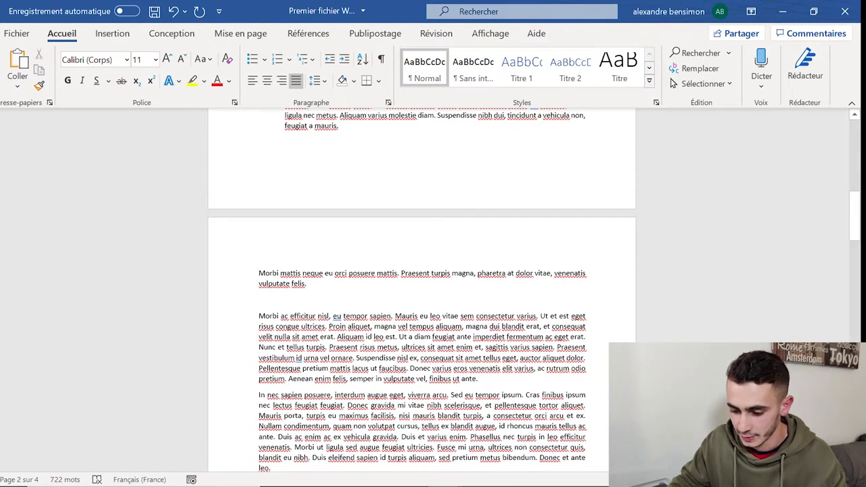
key("ctrl+shift+Down")
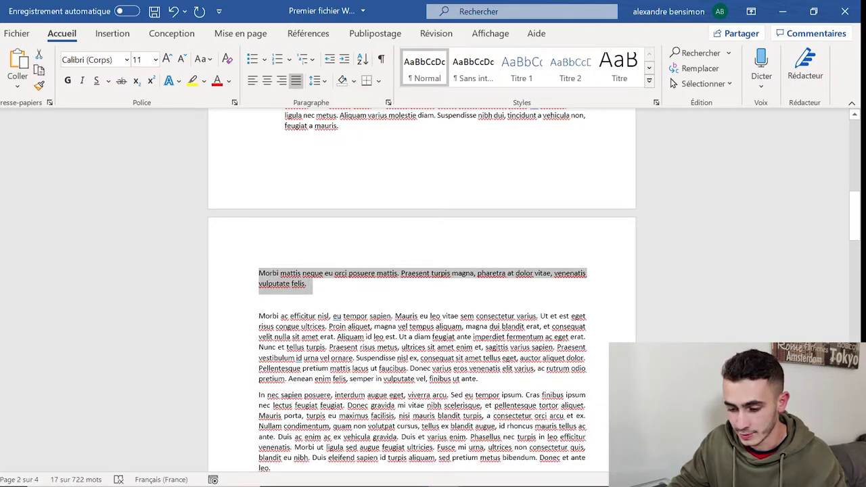
key("ctrl+shift+greater")
key("ctrl+shift+greater")
key("ctrl+g")
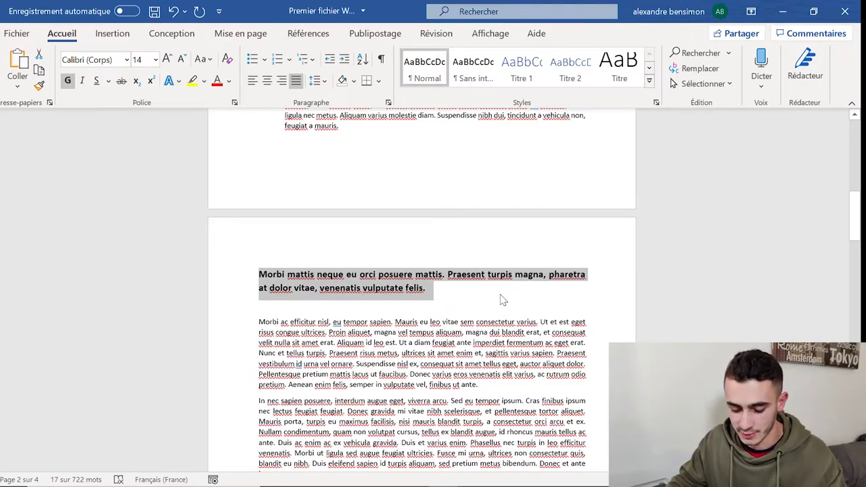
key("ctrl+e")
left_click(557, 293)
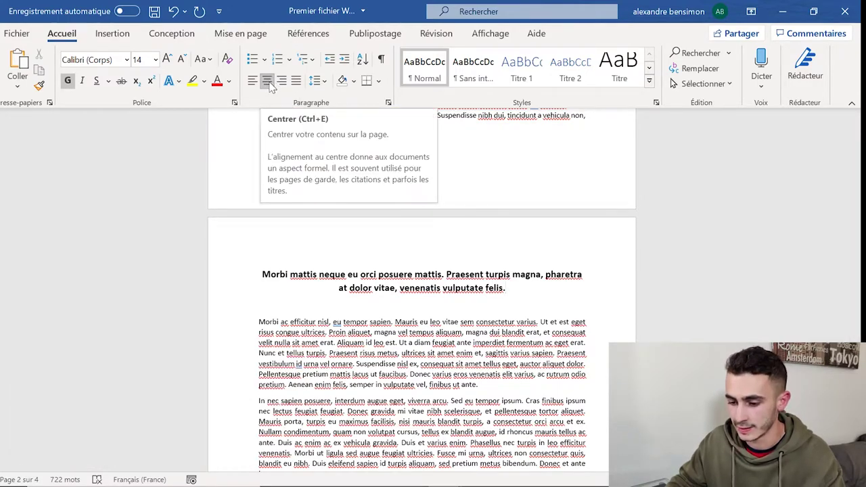
key("ctrl+Home")
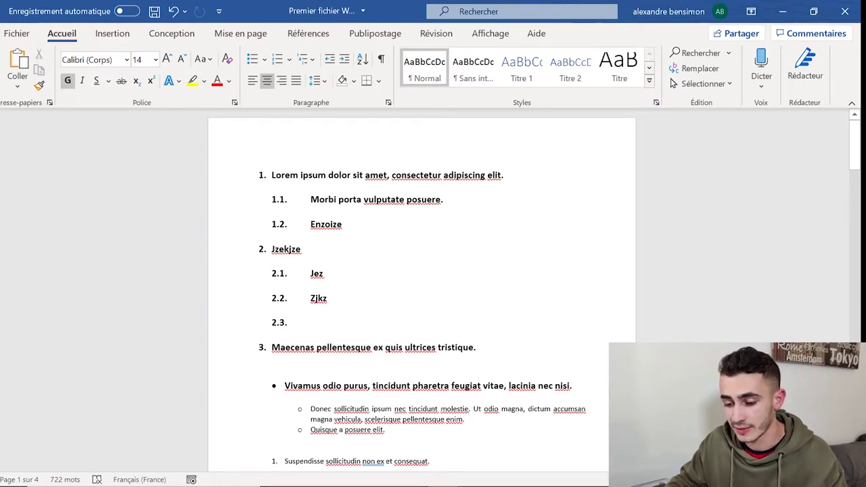
Add a Numéro normal 1 page number at the top left of each page.
left_click(109, 35)
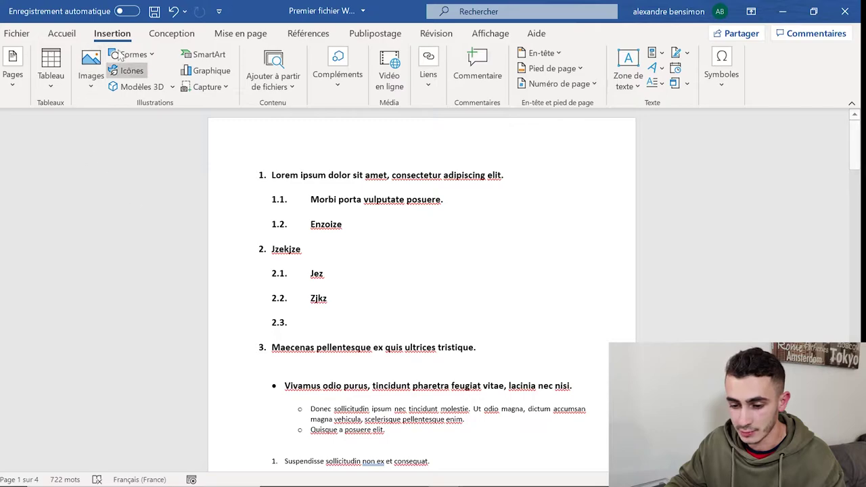
left_click(592, 84)
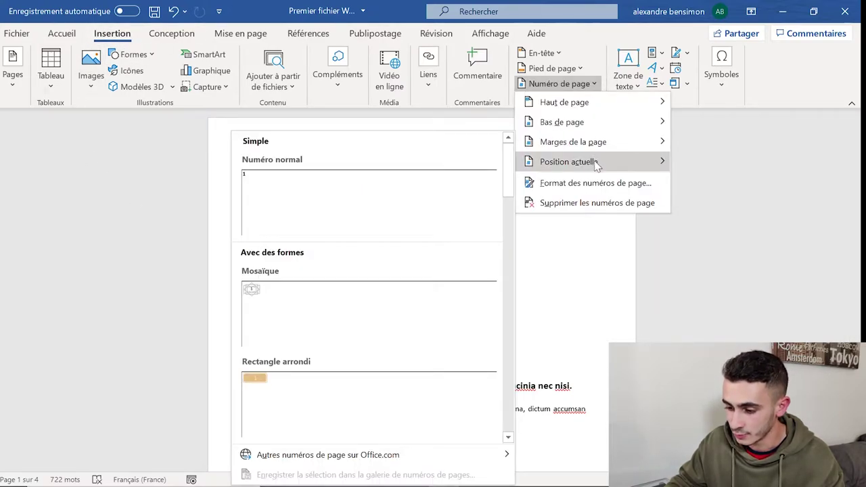
mouse_move(565, 102)
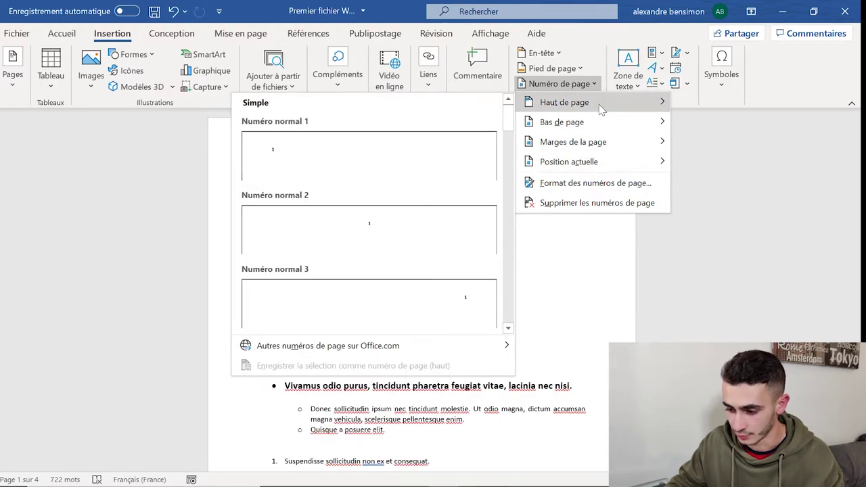
left_click(305, 166)
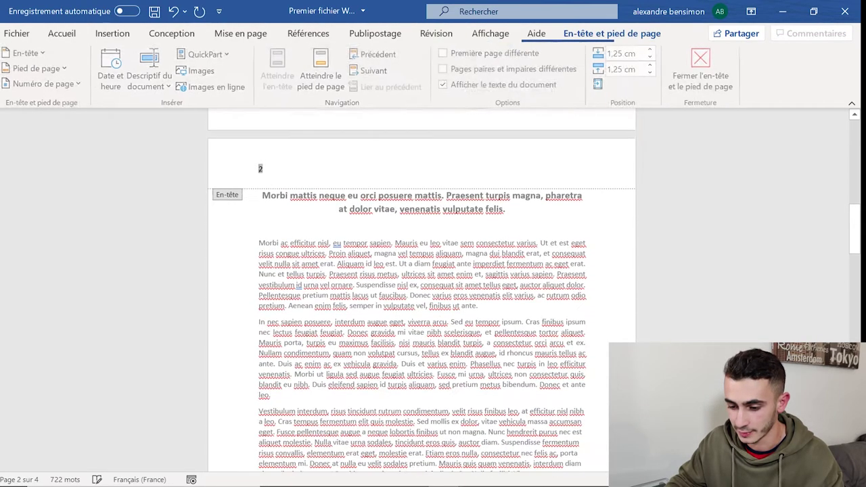
scroll(421, 291, "up", 3)
scroll(422, 291, "up", 1)
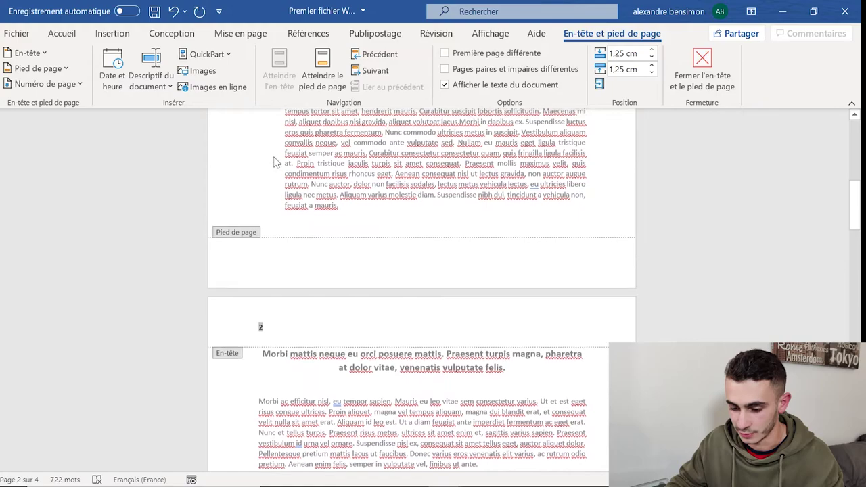
scroll(422, 291, "up", 5)
scroll(422, 291, "up", 4)
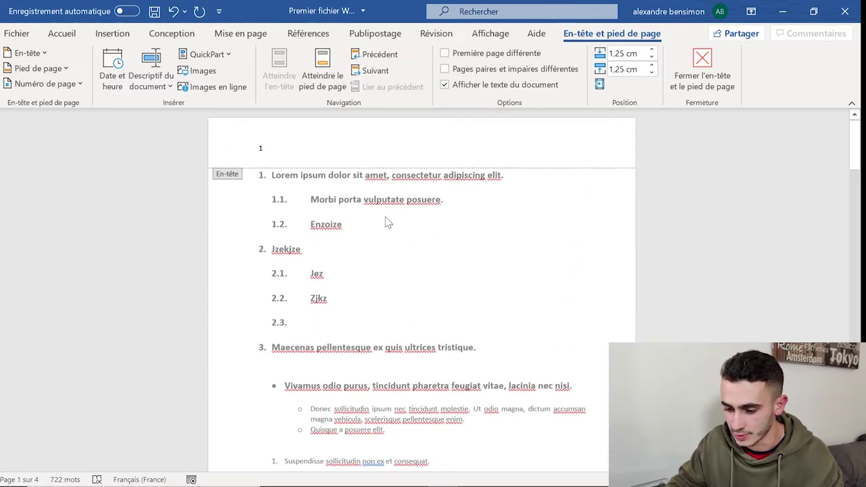
left_click(734, 64)
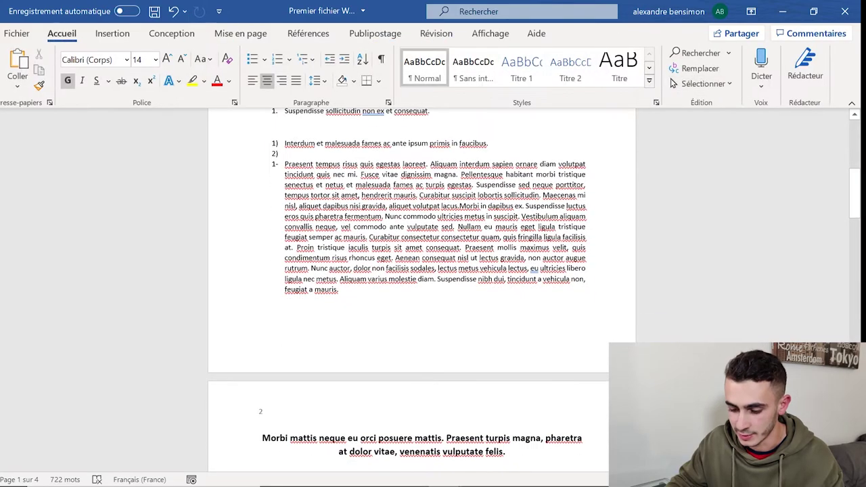
Switch to a green circled page number in the right margin and close the header.
scroll(258, 149, "up", 5)
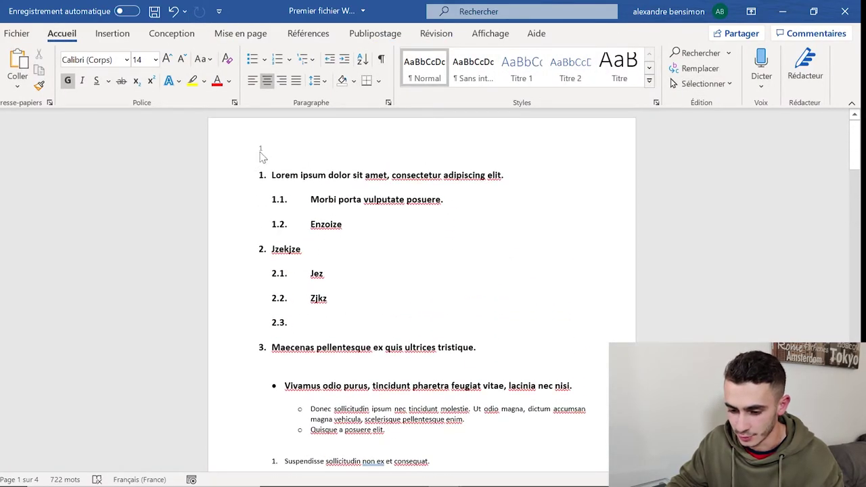
scroll(263, 156, "down", 5)
scroll(294, 194, "down", 4)
scroll(294, 193, "down", 2)
scroll(294, 194, "down", 5)
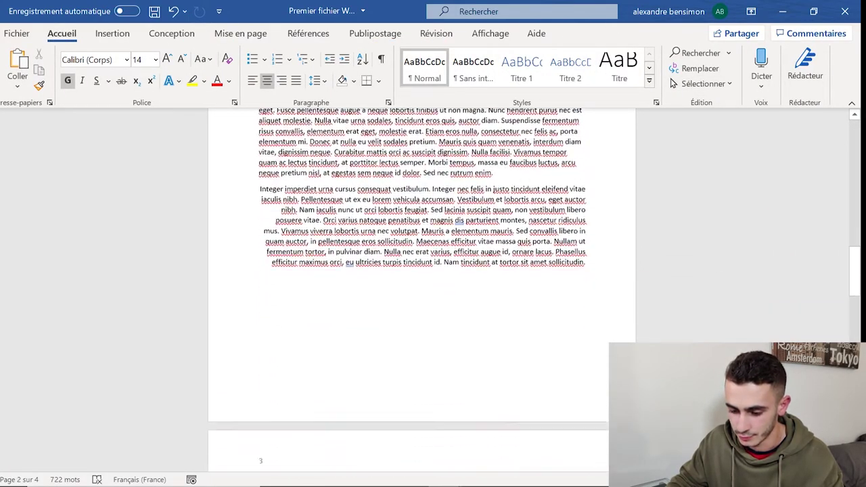
scroll(351, 262, "down", 4)
scroll(352, 262, "up", 8)
scroll(351, 262, "up", 3)
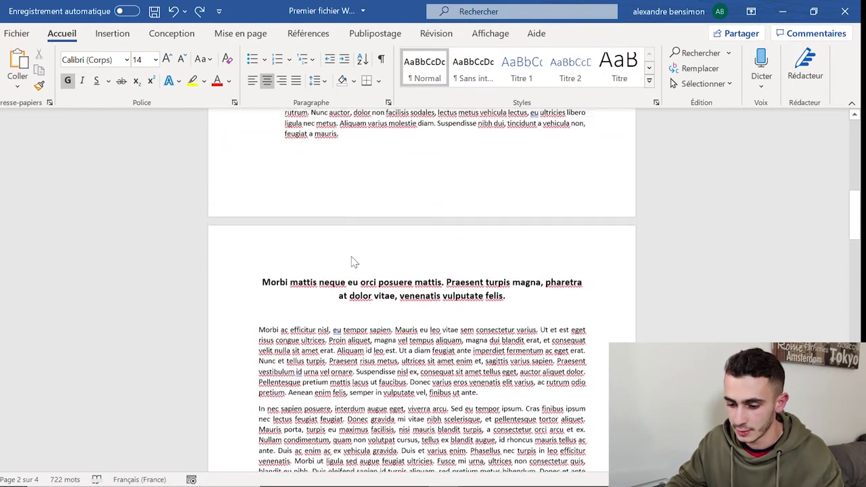
scroll(352, 262, "up", 4)
left_click(112, 33)
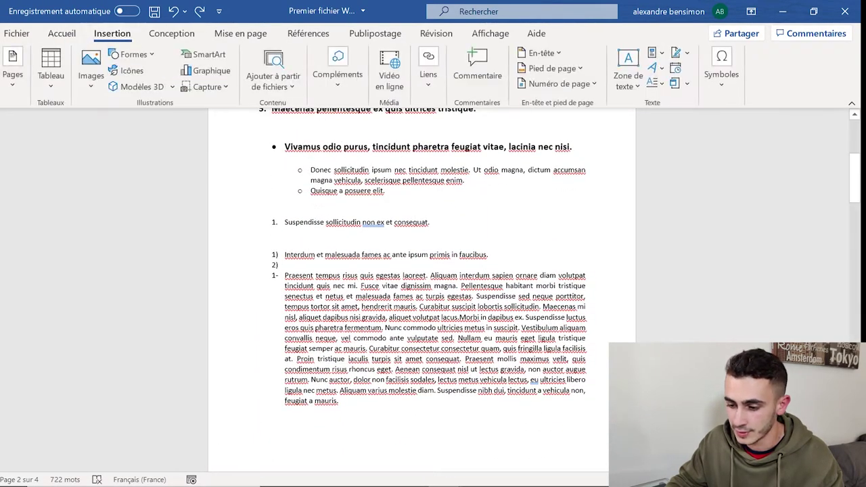
left_click(559, 84)
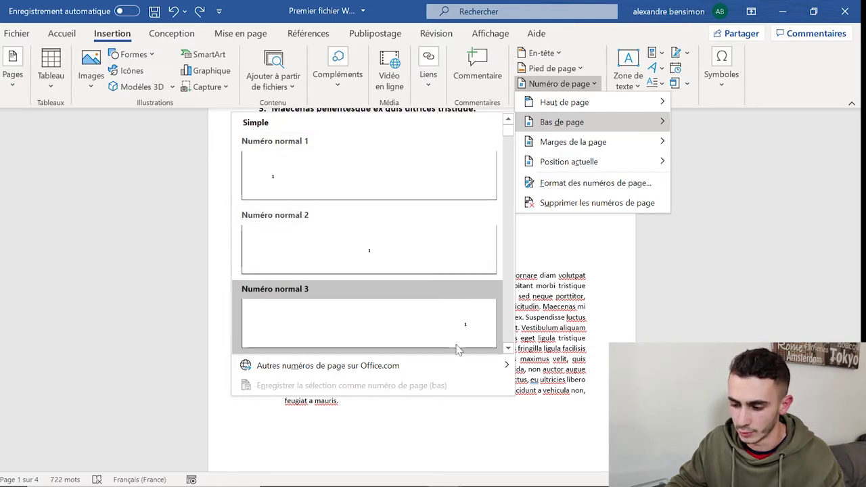
mouse_move(573, 142)
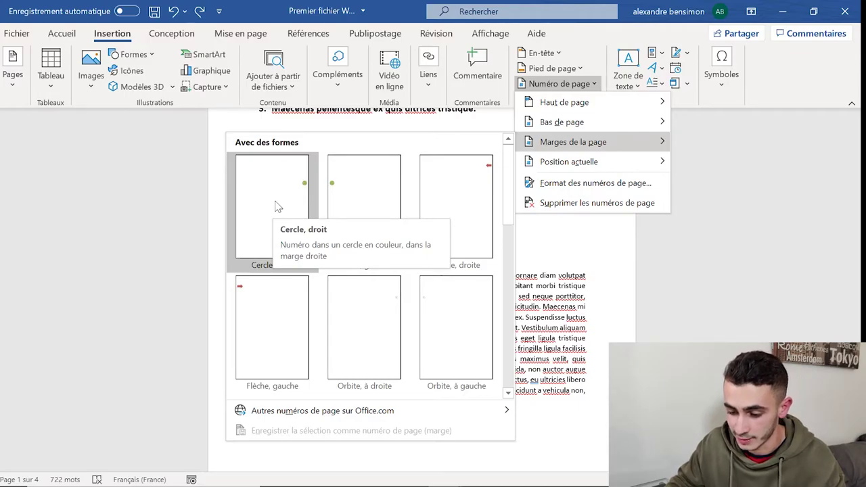
left_click(276, 212)
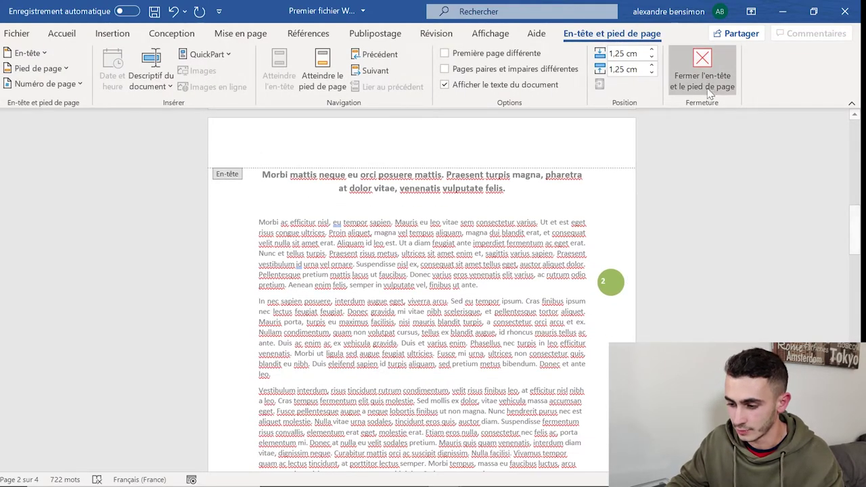
left_click(702, 75)
Insert an orange Rectangle arrondi page number at the cursor in the Praesent paragraph.
scroll(662, 306, "down", 5)
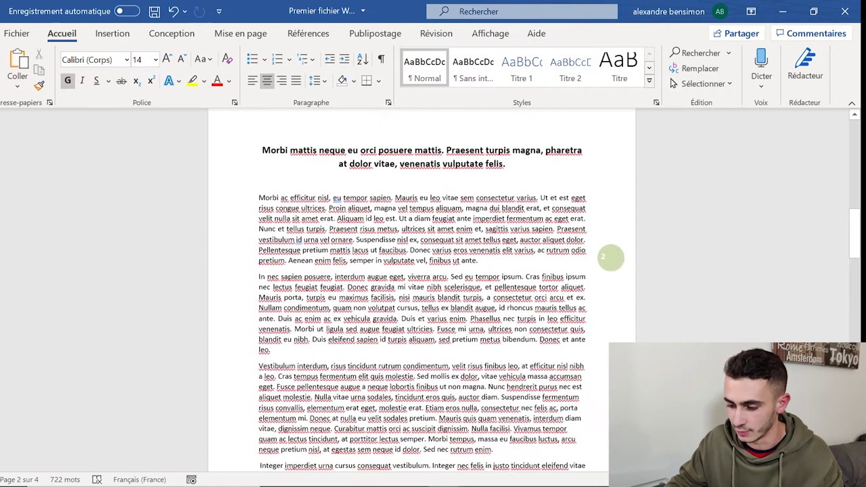
scroll(612, 256, "up", 11)
scroll(612, 267, "up", 7)
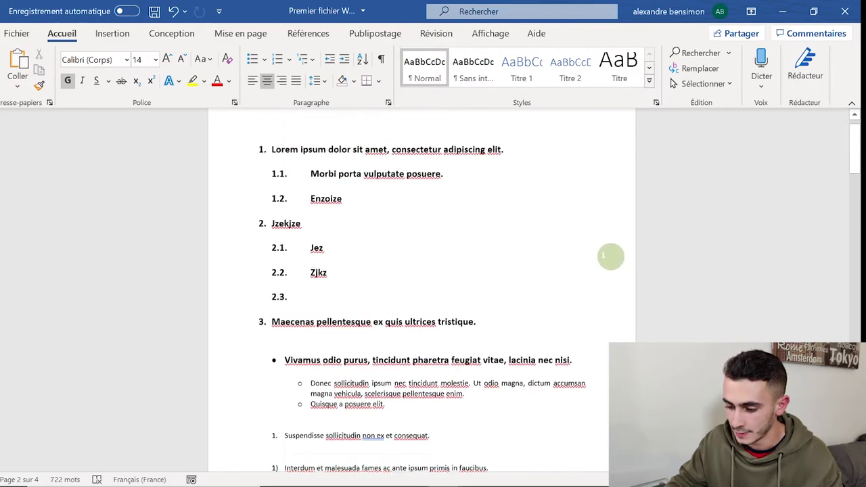
scroll(611, 282, "up", 1)
scroll(611, 282, "down", 5)
scroll(611, 282, "down", 5)
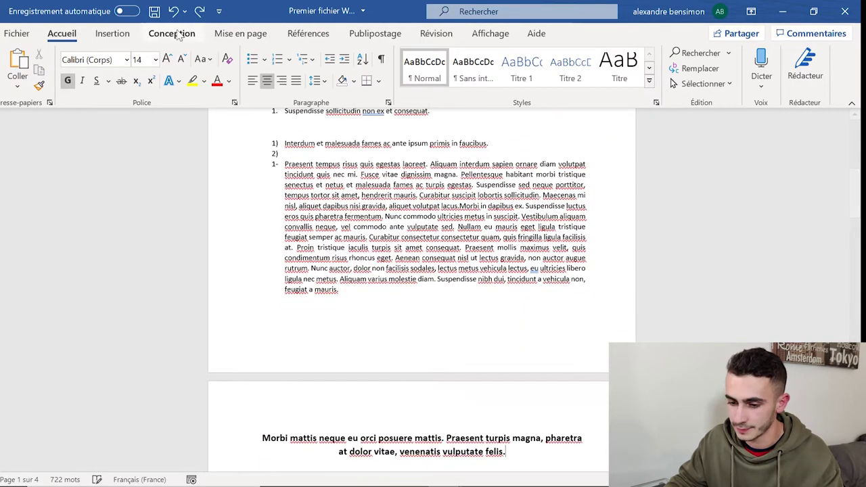
left_click(112, 33)
left_click(559, 84)
mouse_move(569, 162)
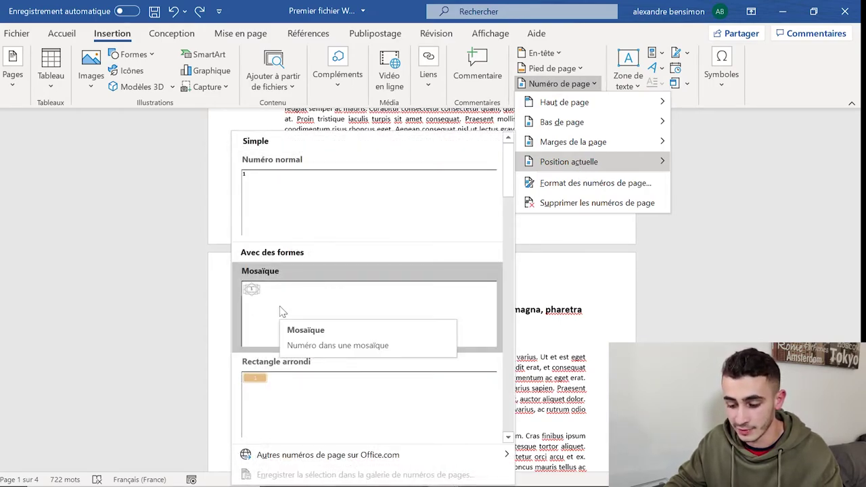
scroll(296, 293, "down", 3)
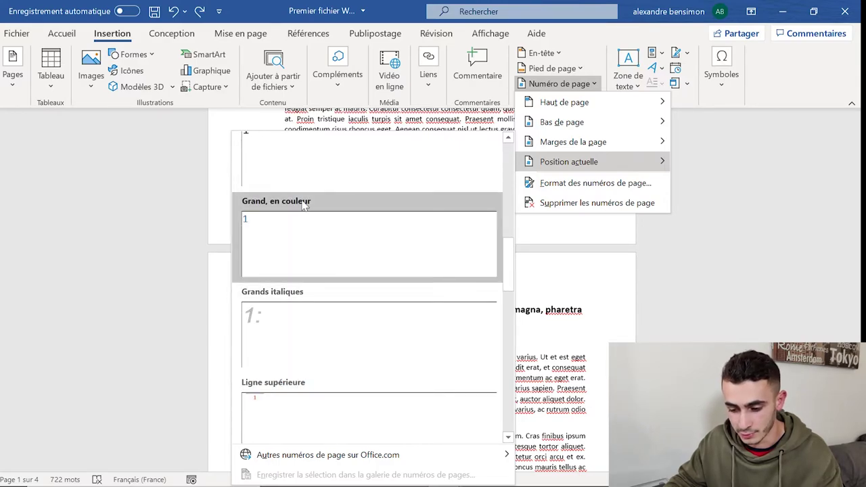
scroll(315, 196, "up", 5)
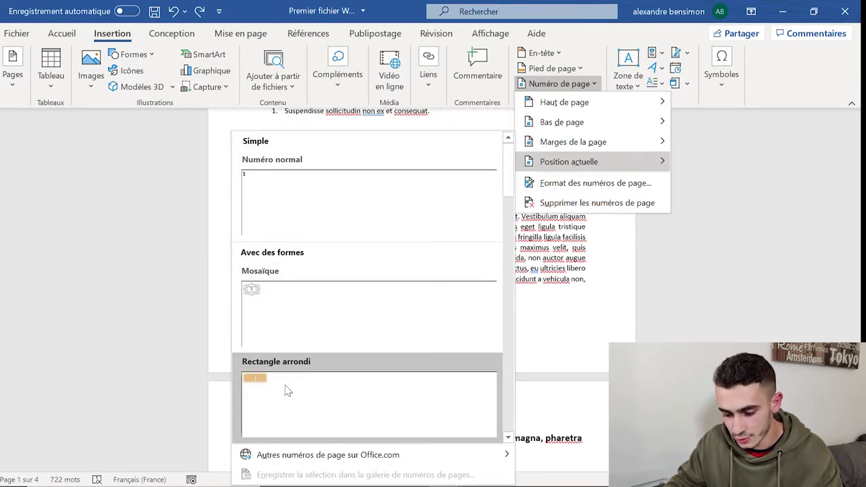
left_click(288, 391)
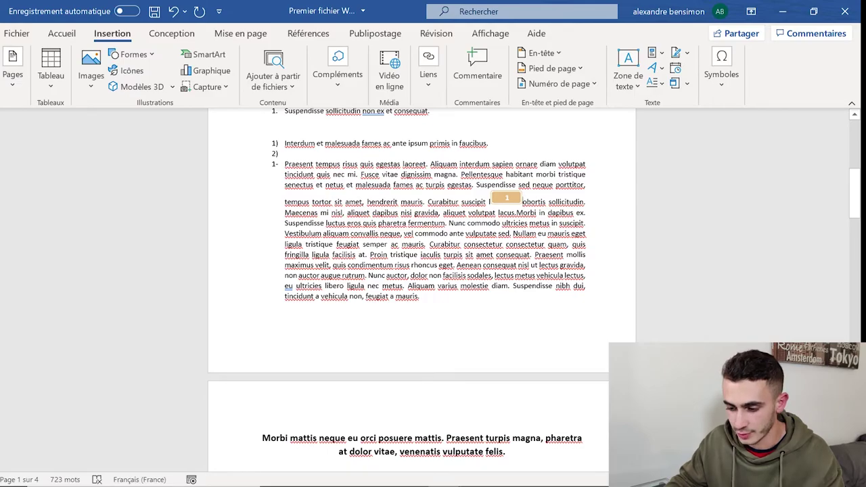
scroll(422, 291, "down", 3)
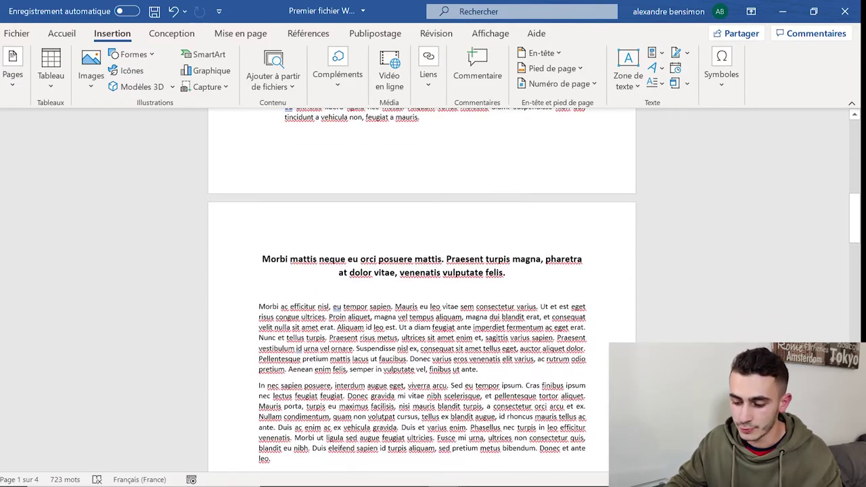
scroll(422, 291, "down", 3)
scroll(422, 291, "down", 3)
scroll(422, 291, "up", 3)
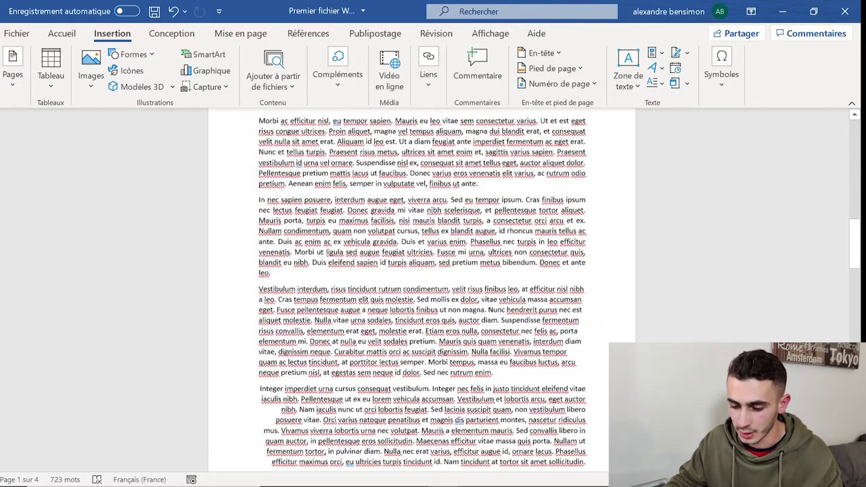
scroll(422, 291, "up", 3)
scroll(422, 292, "up", 3)
scroll(422, 291, "up", 3)
scroll(422, 291, "up", 2)
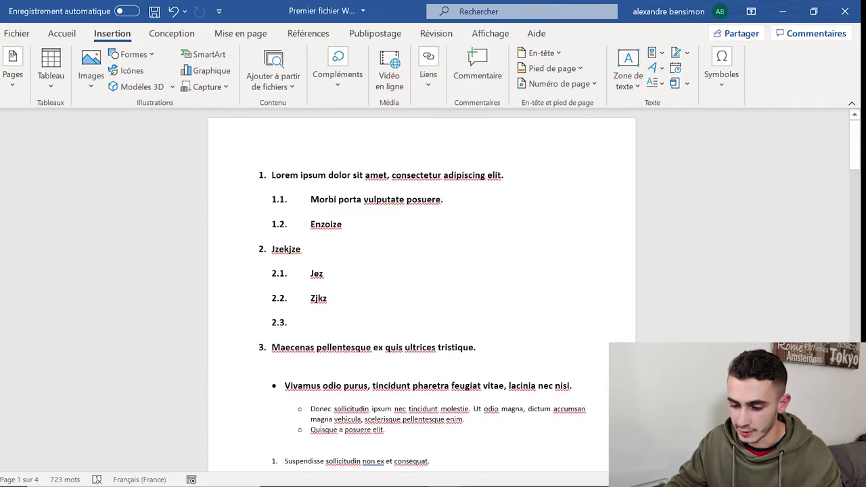
scroll(422, 291, "down", 5)
scroll(421, 292, "down", 1)
scroll(421, 291, "down", 5)
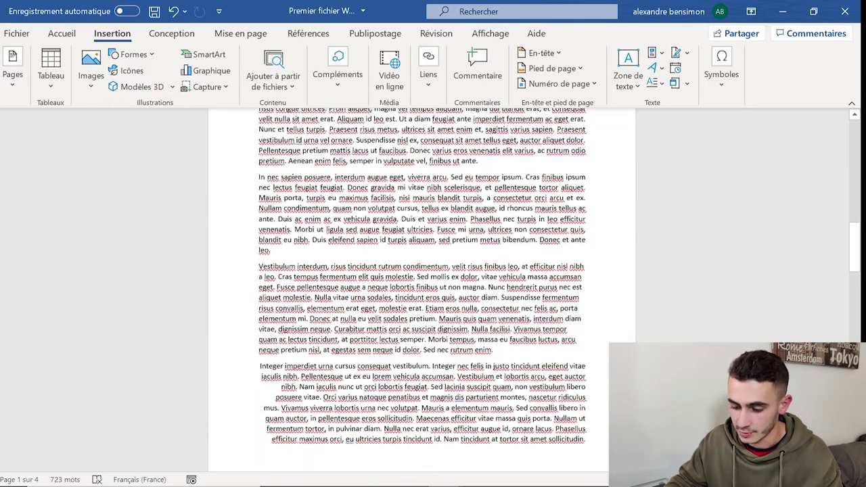
scroll(421, 291, "down", 2)
Insert a Mosaïque page number at the cursor and drag it around the paragraph.
left_click(550, 82)
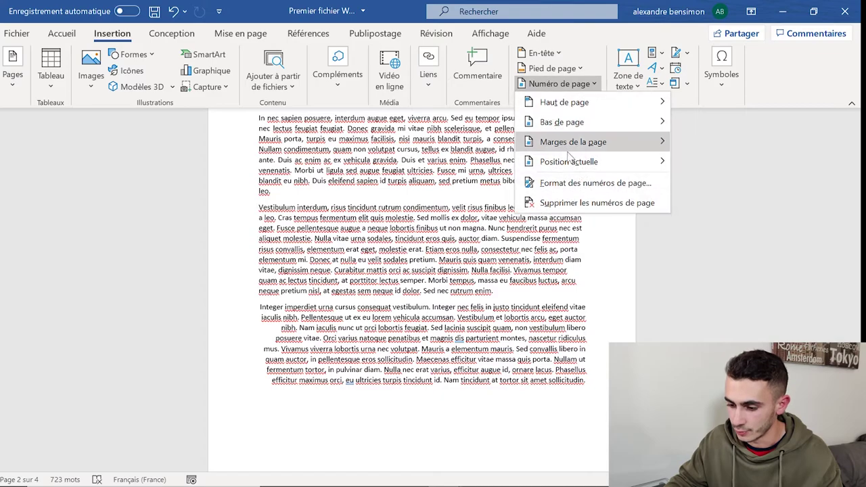
left_click(262, 300)
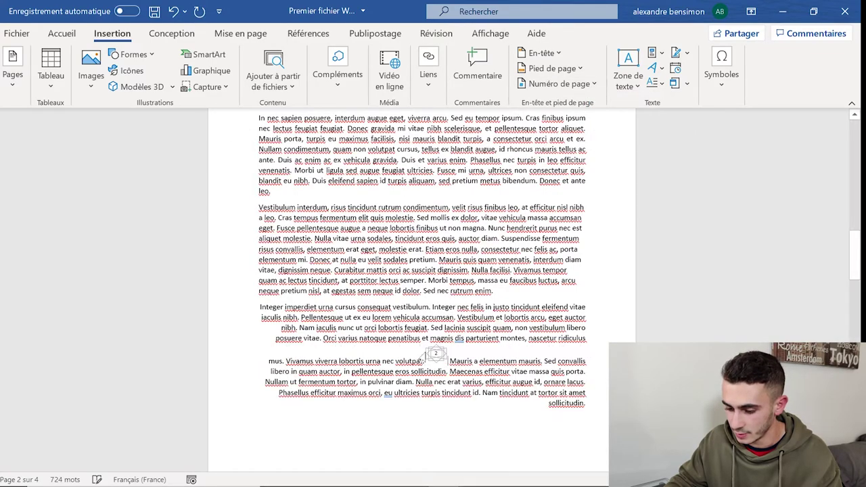
scroll(436, 291, "down", 3)
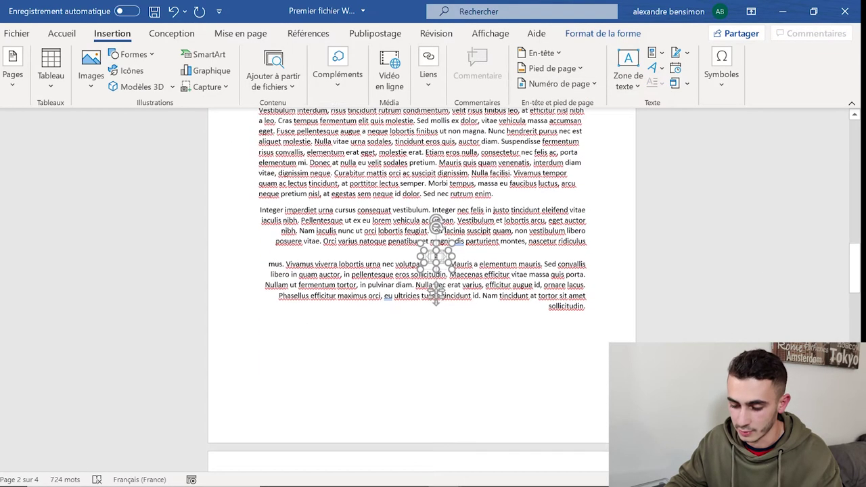
left_click_drag(435, 290, 427, 318)
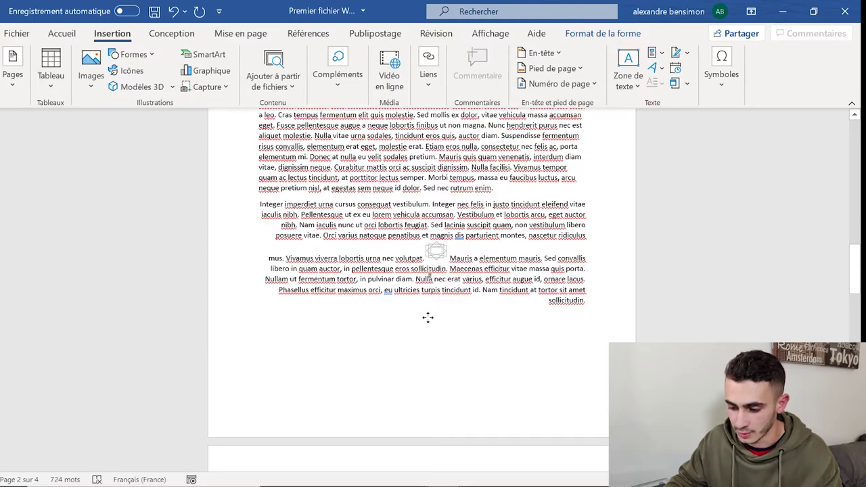
left_click(436, 252)
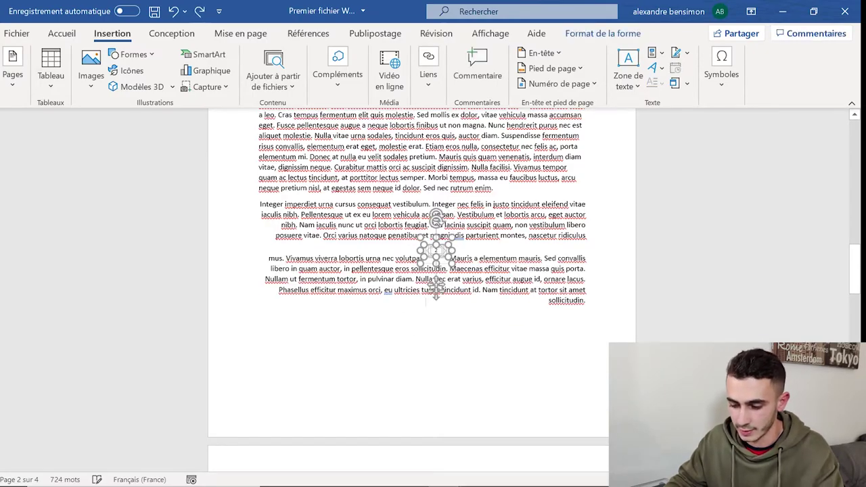
scroll(436, 452, "up", 5)
scroll(436, 452, "up", 10)
mouse_move(436, 452)
left_mouse_down()
mouse_move(506, 196)
mouse_move(284, 298)
left_mouse_up()
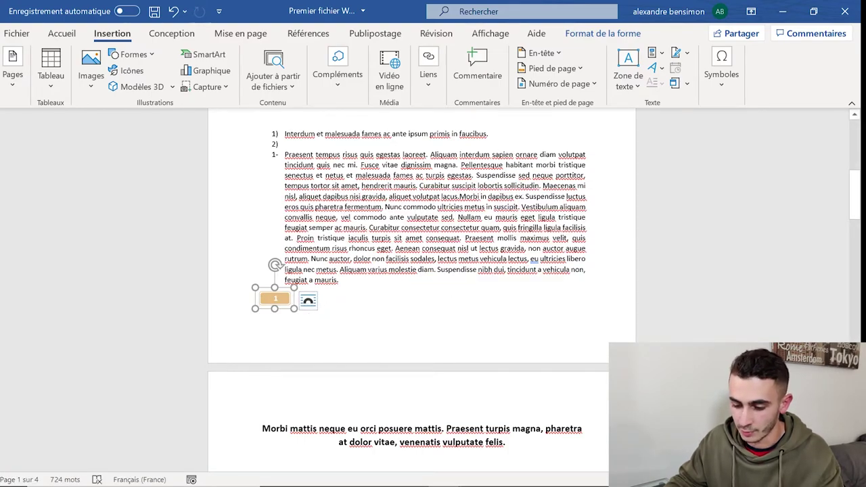
Undo the inserted page-number boxes with Ctrl+Z.
left_click(559, 83)
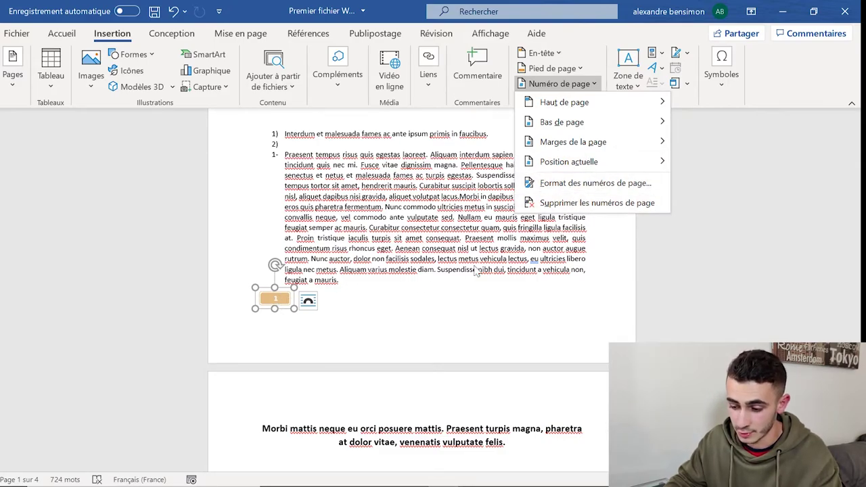
key("Escape")
key("ctrl+z")
key("ctrl+z")
key("ctrl+z")
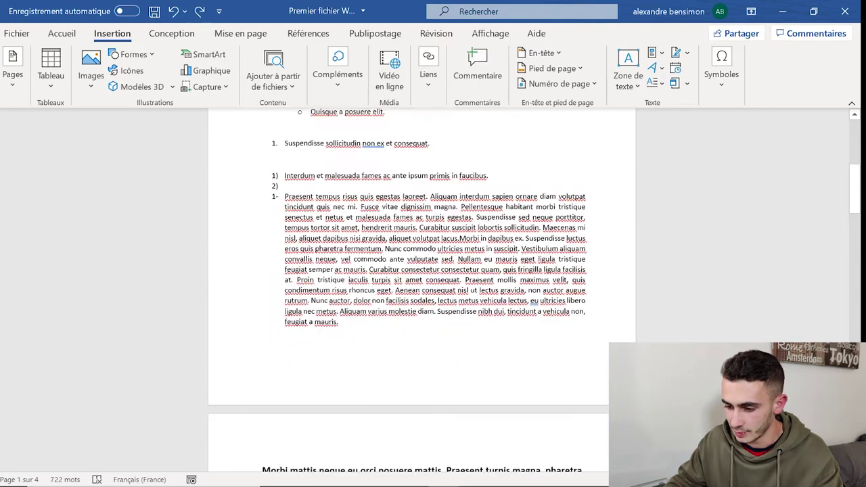
Add a plain Numéro normal 1 page number at the top of the page.
left_click(559, 83)
mouse_move(564, 102)
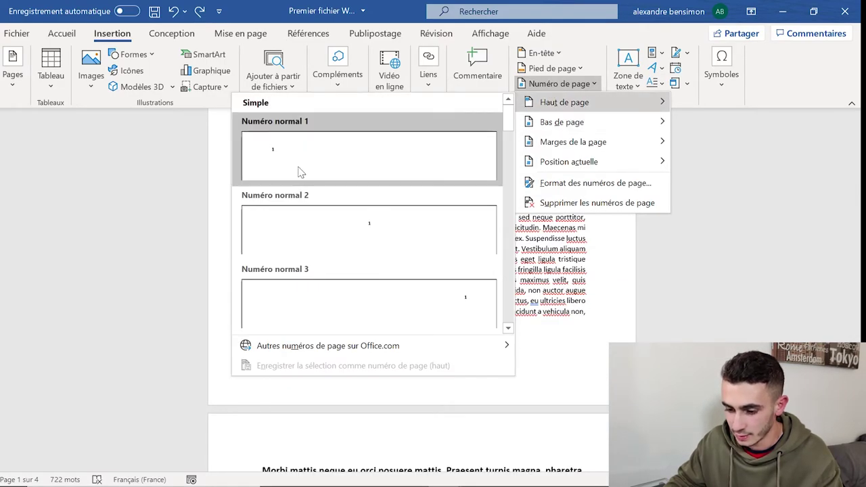
left_click(300, 172)
left_click(723, 81)
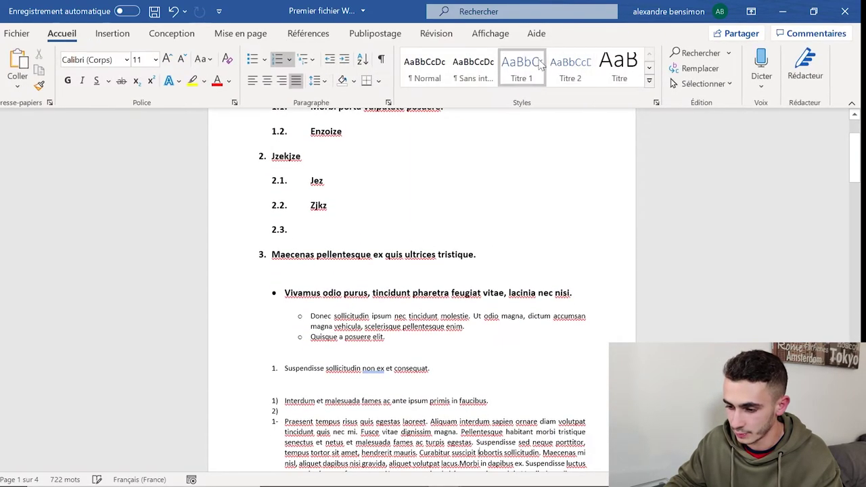
Remove all page numbers from the document with Supprimer les numéros de page.
left_click(112, 35)
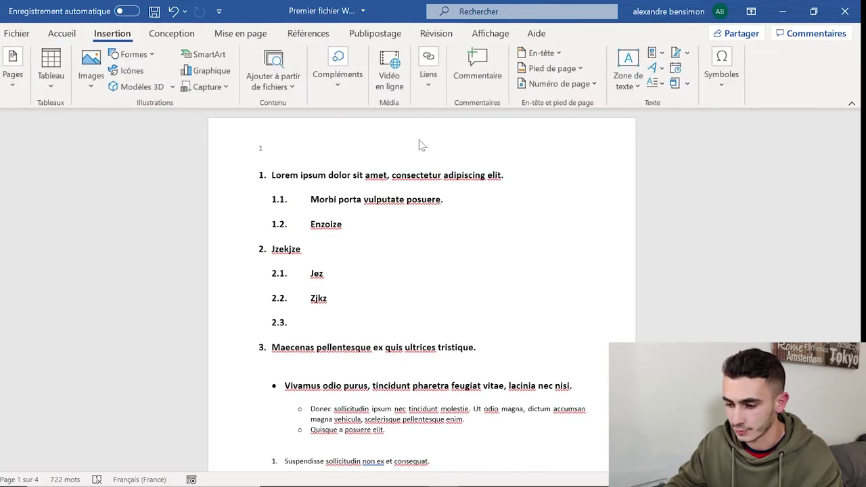
left_click(586, 85)
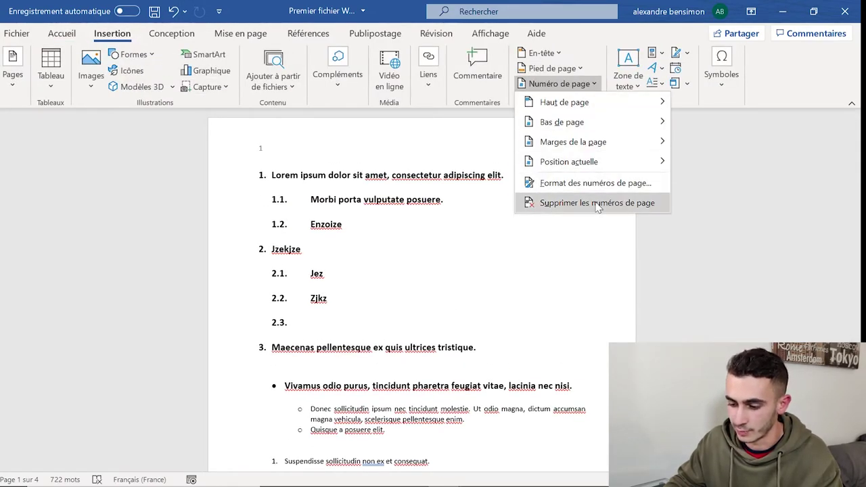
left_click(597, 203)
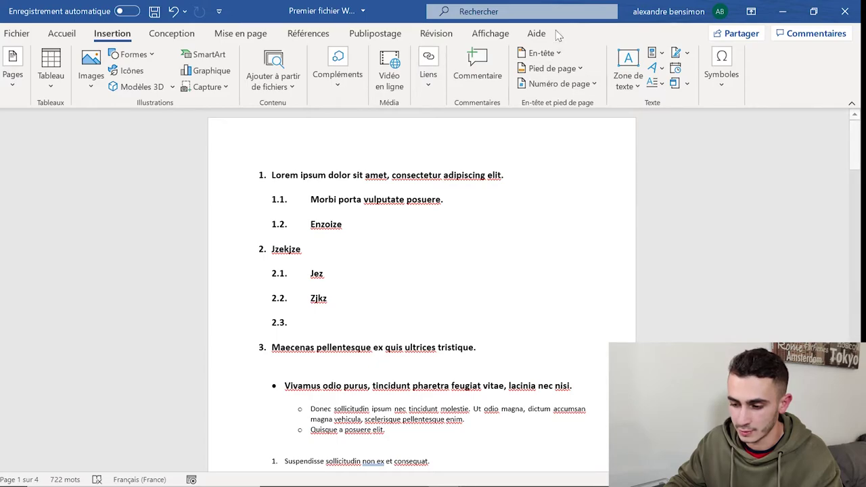
left_click(570, 85)
left_click(623, 186)
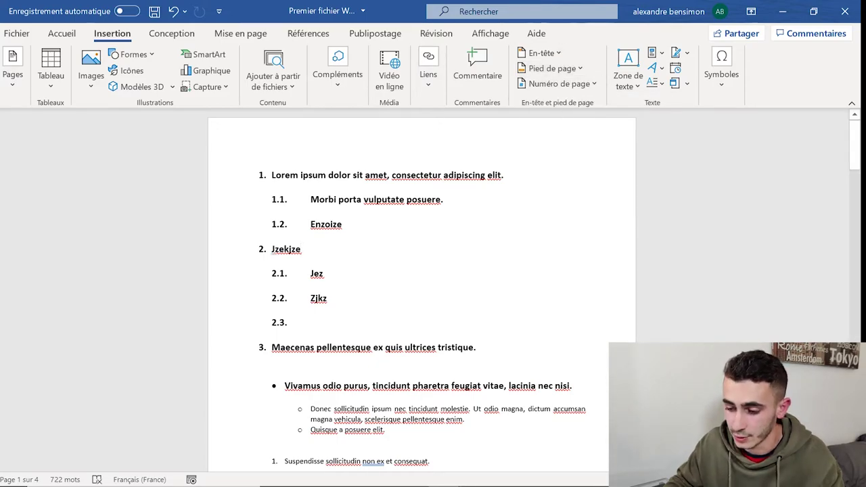
scroll(422, 298, "down", 2)
scroll(422, 297, "down", 3)
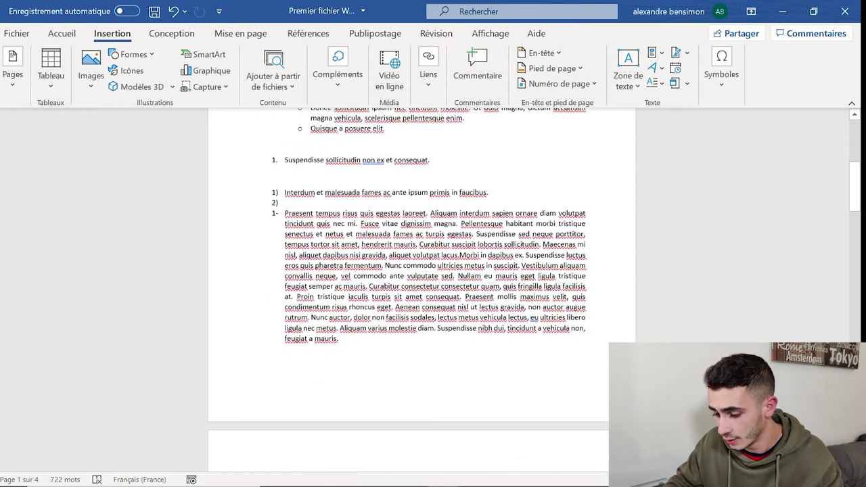
scroll(422, 298, "down", 2)
scroll(422, 298, "down", 2)
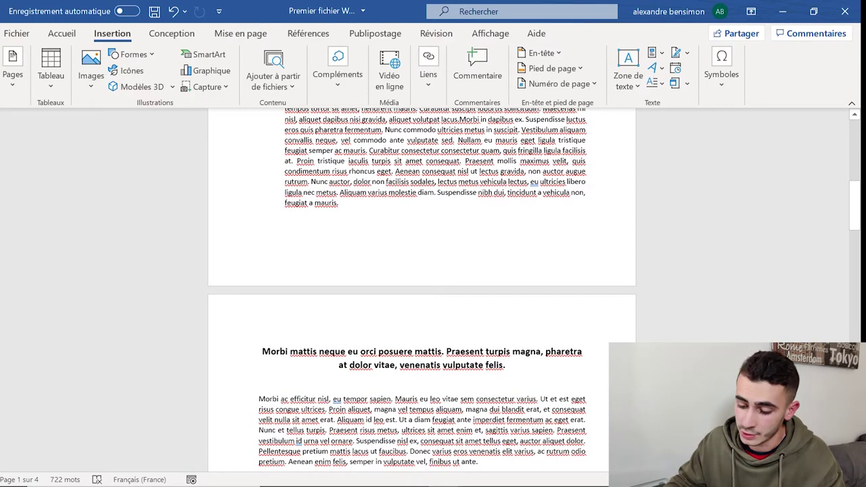
scroll(422, 298, "down", 2)
scroll(421, 298, "down", 5)
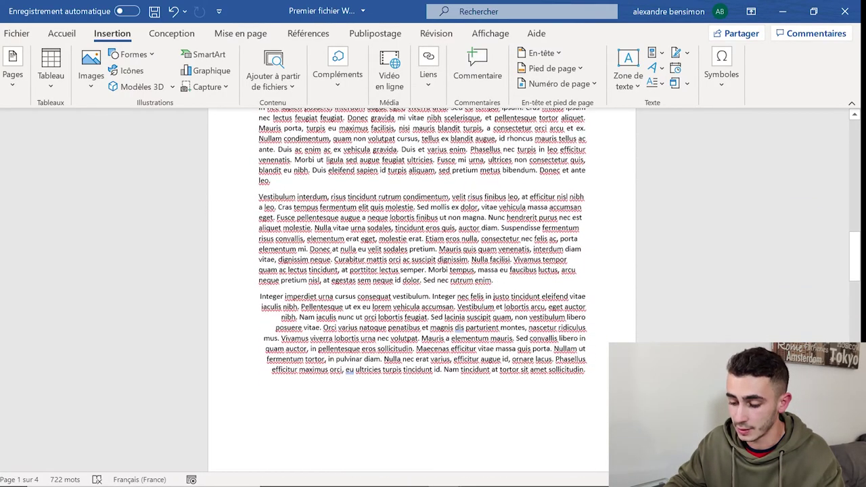
scroll(421, 298, "down", 5)
scroll(422, 298, "down", 2)
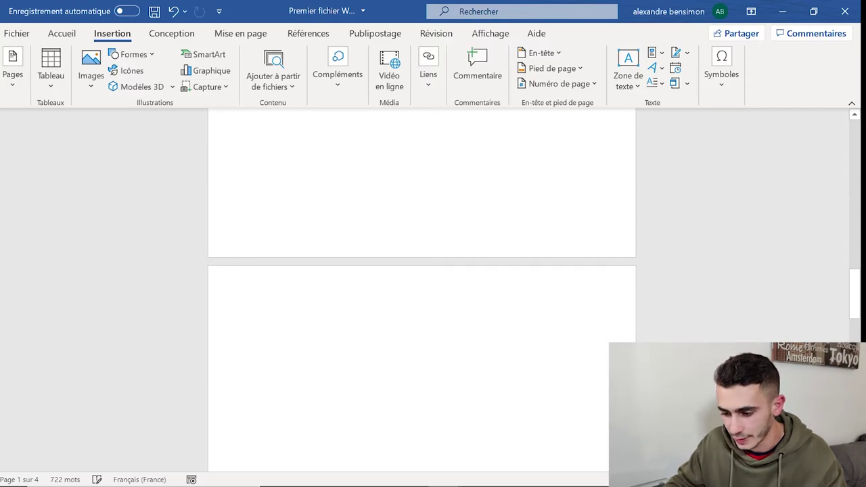